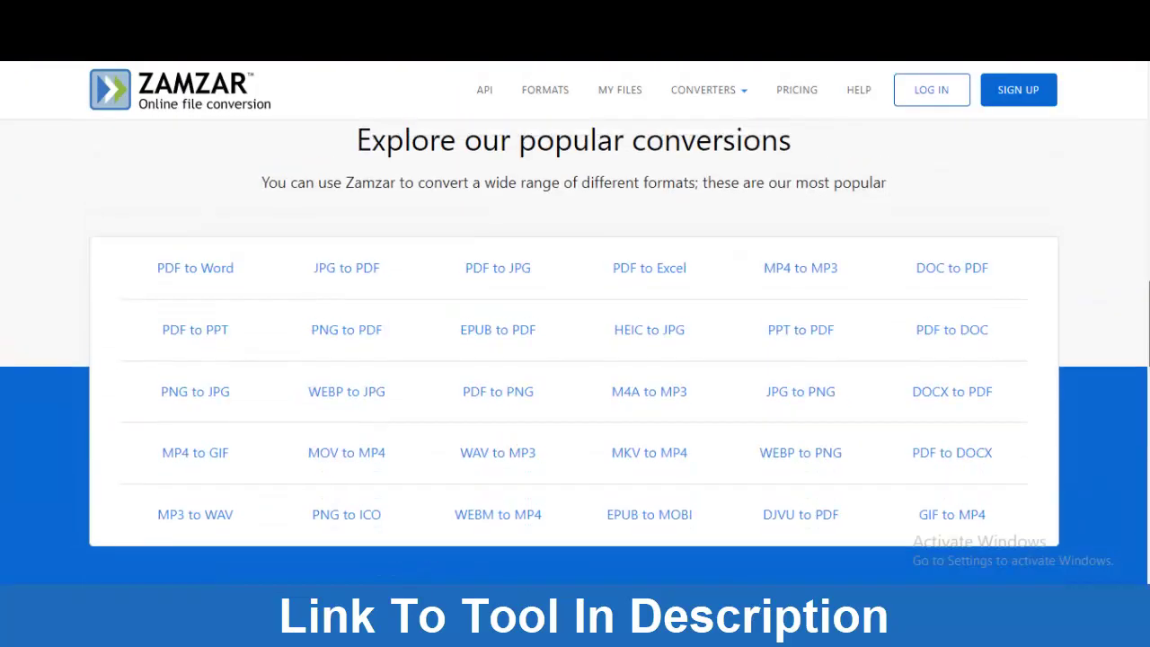
- Scroll down the Zamzar homepage to the compression and format sections
scroll(689, 292, down, 1)
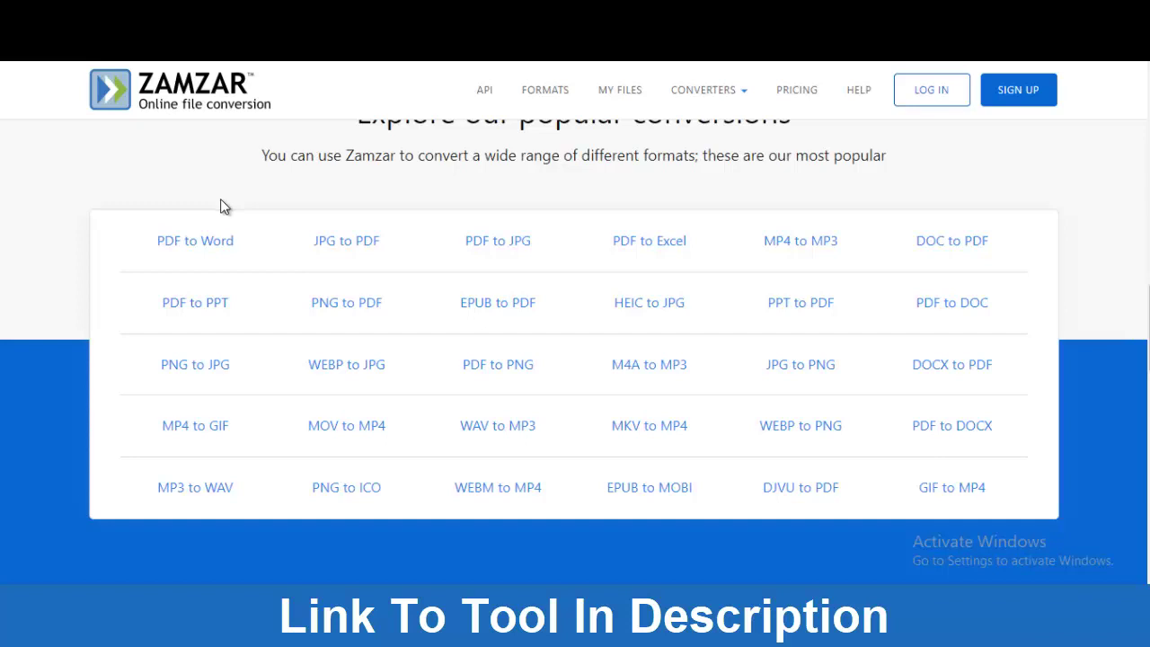
click(220, 244)
scroll(575, 359, down, 2)
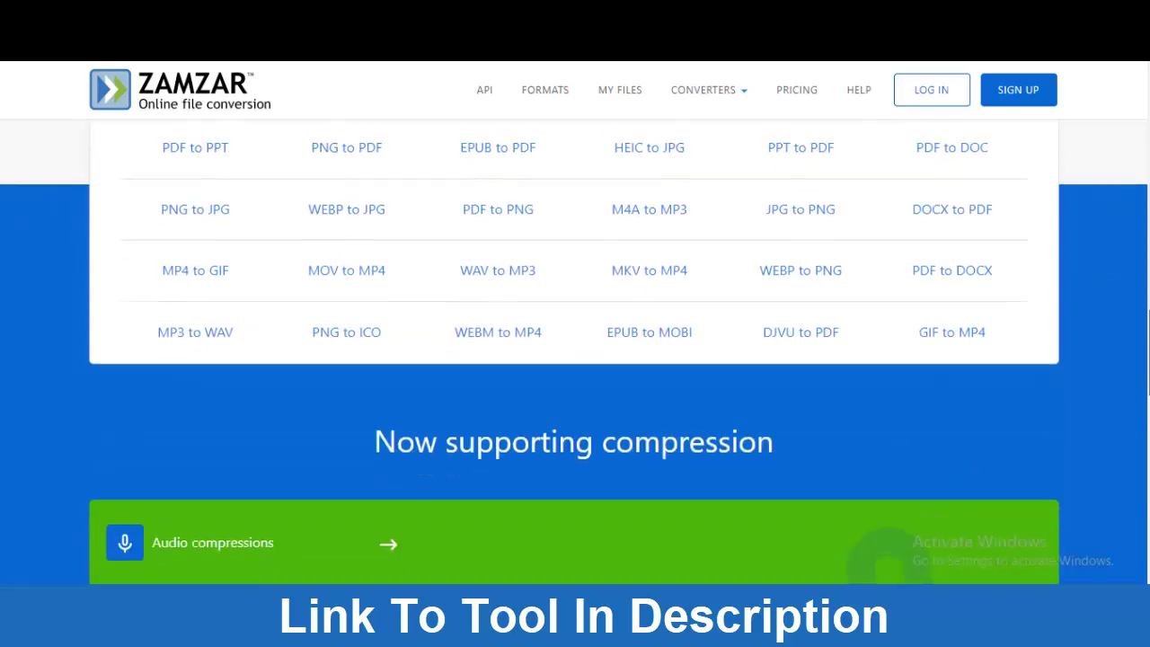
scroll(575, 359, up, 2)
scroll(575, 360, down, 1)
scroll(575, 359, up, 1)
scroll(575, 360, down, 5)
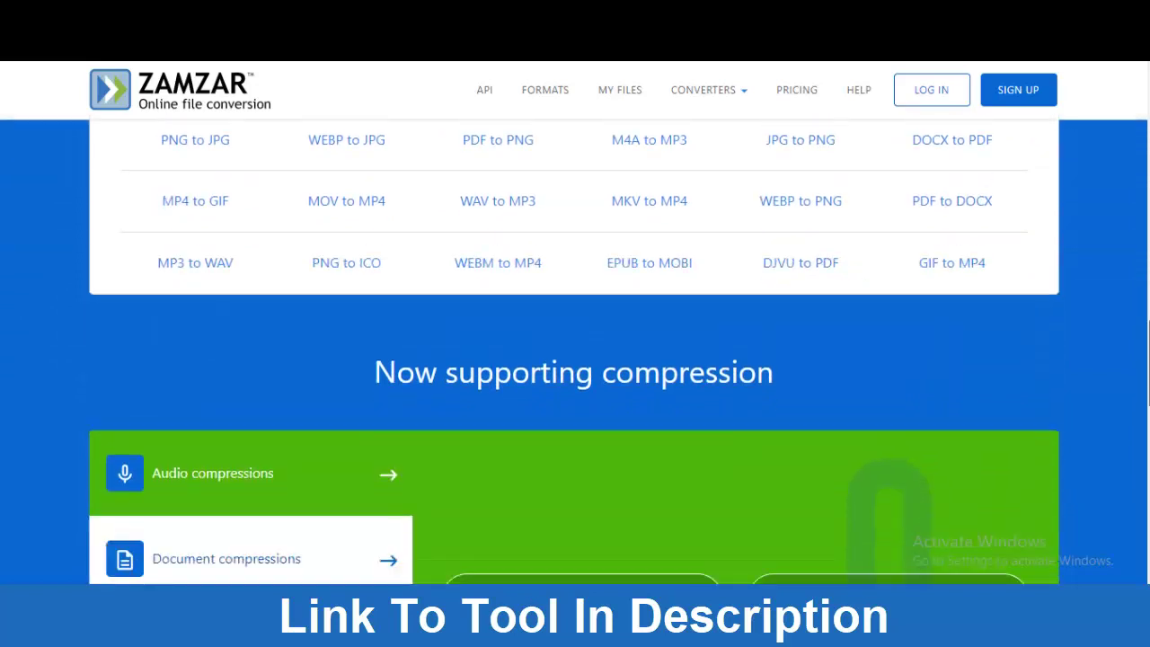
scroll(575, 359, up, 1)
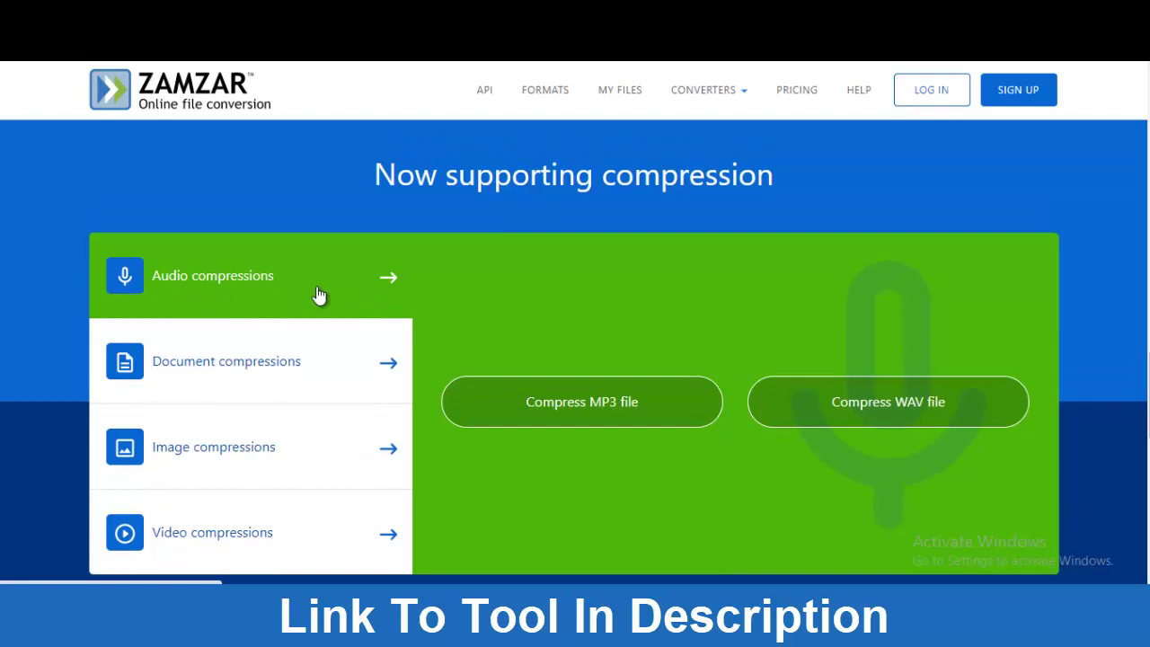
- Cycle through the document, image, video and audio compression options
click(262, 368)
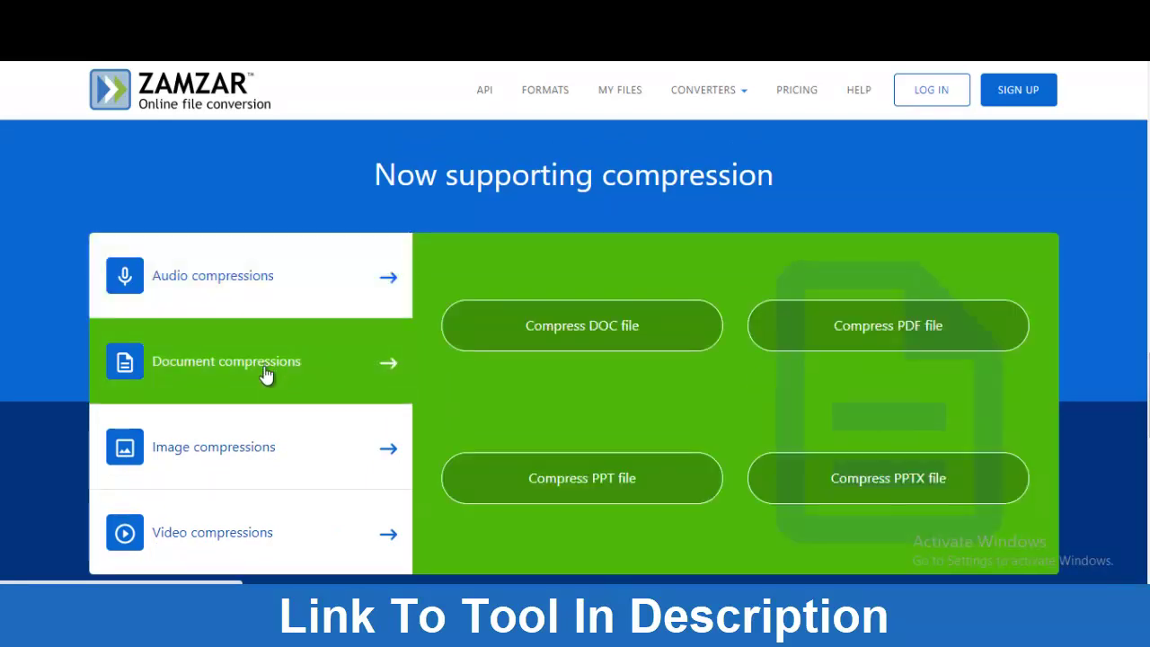
click(242, 461)
click(243, 537)
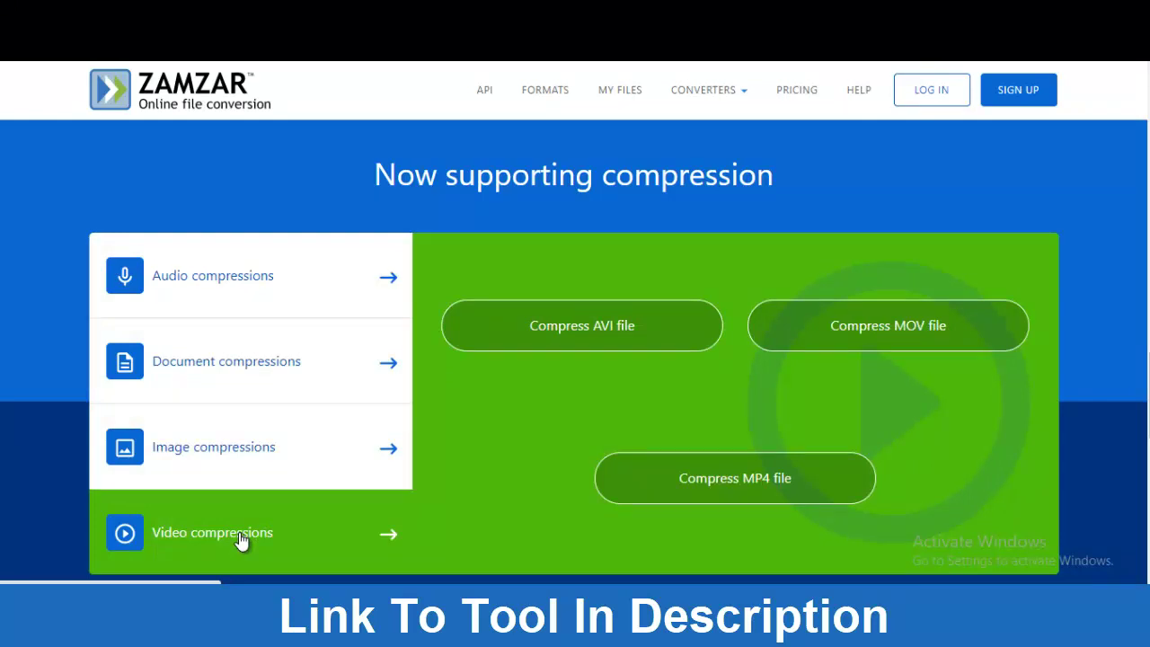
click(260, 289)
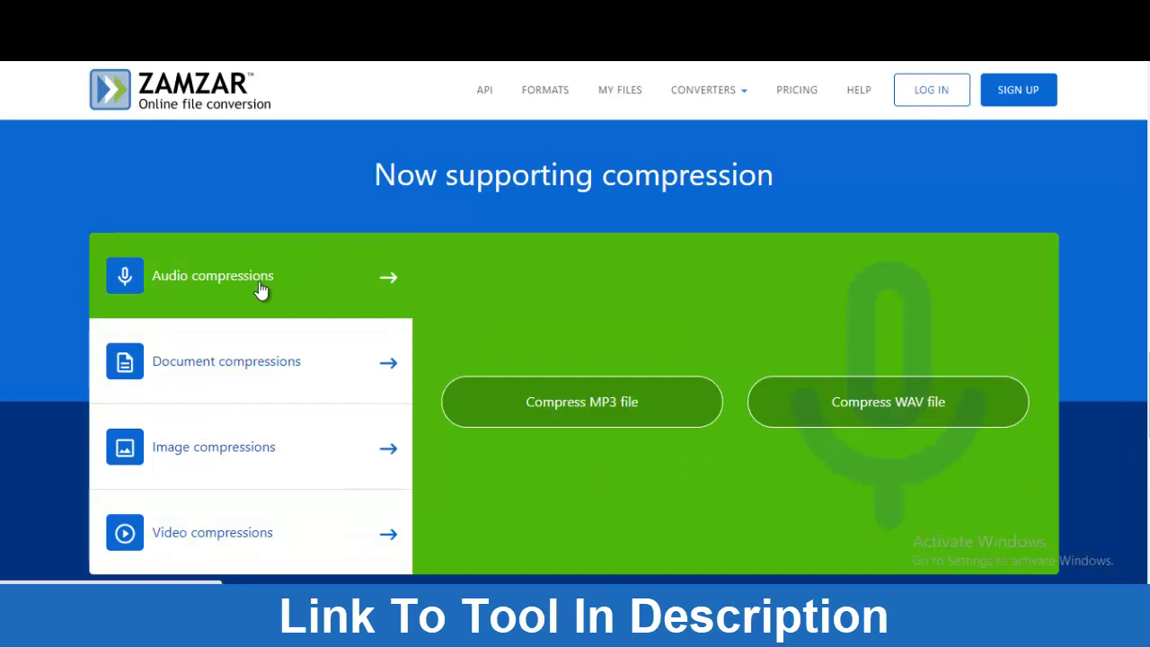
click(265, 369)
click(260, 460)
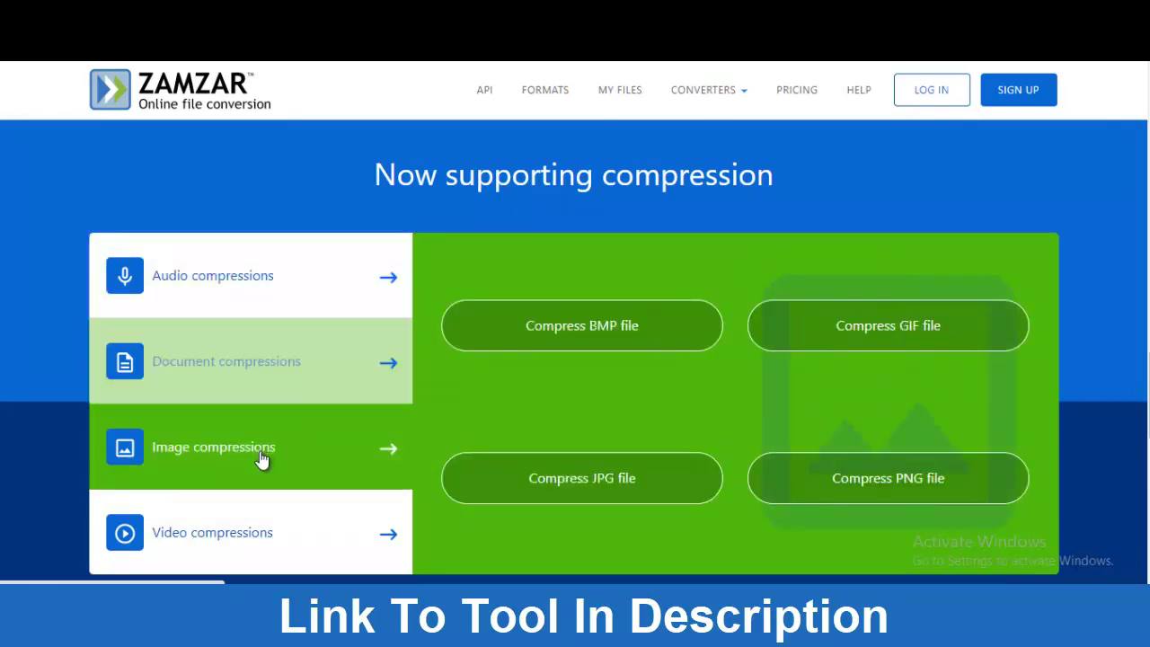
click(265, 539)
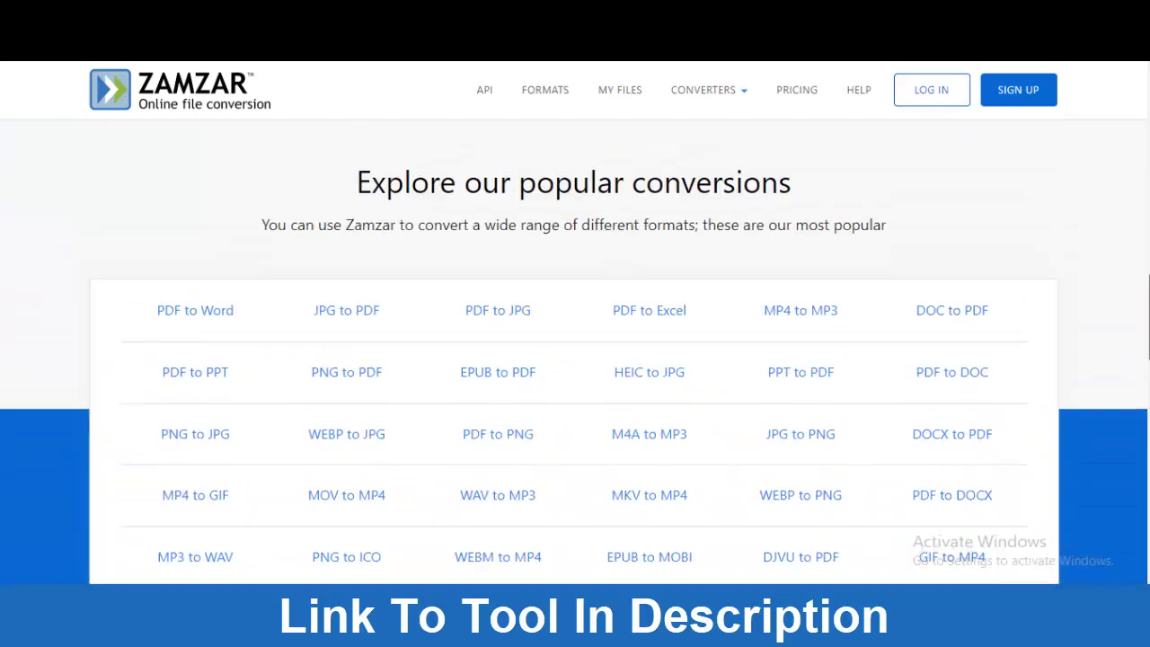
- Step through the Document, Image and Video converter lists, ending on Other Popular Converters (ZIP, RAR)
scroll(575, 350, up, 3)
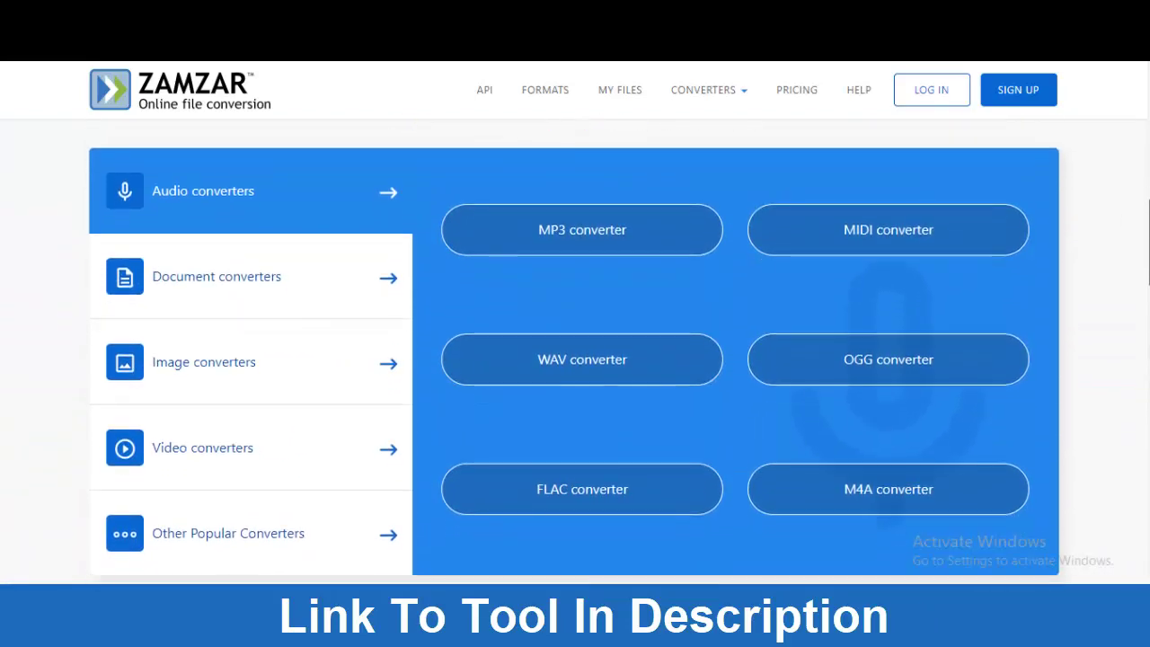
scroll(576, 357, up, 1)
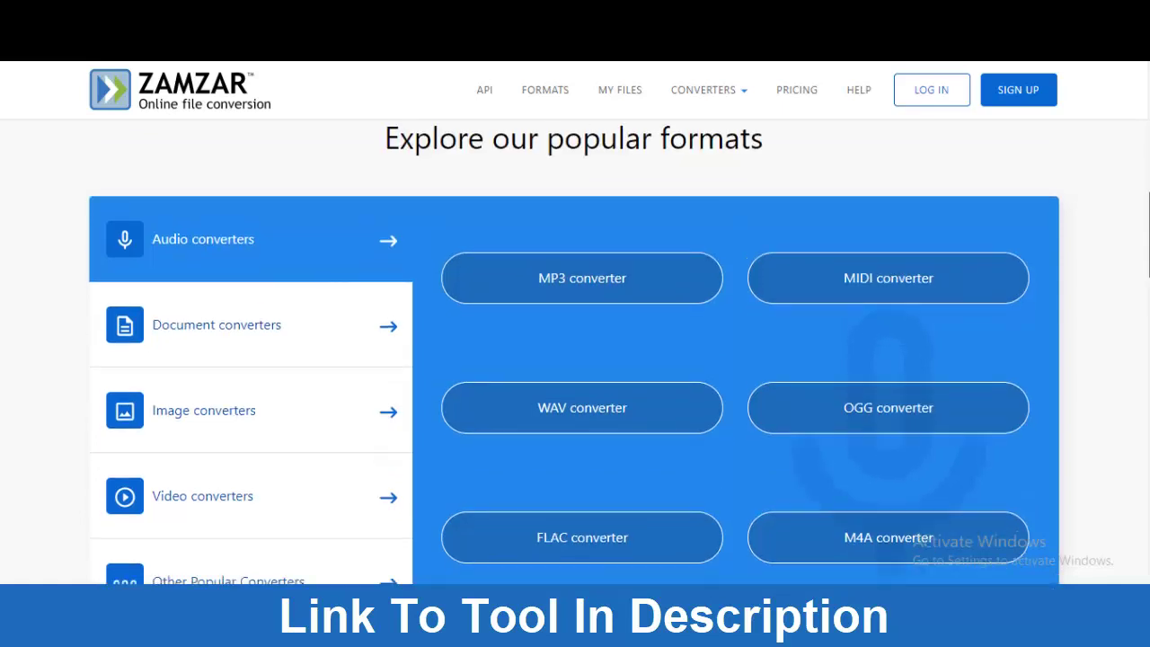
scroll(575, 351, down, 1)
scroll(575, 350, up, 1)
scroll(698, 148, down, 1)
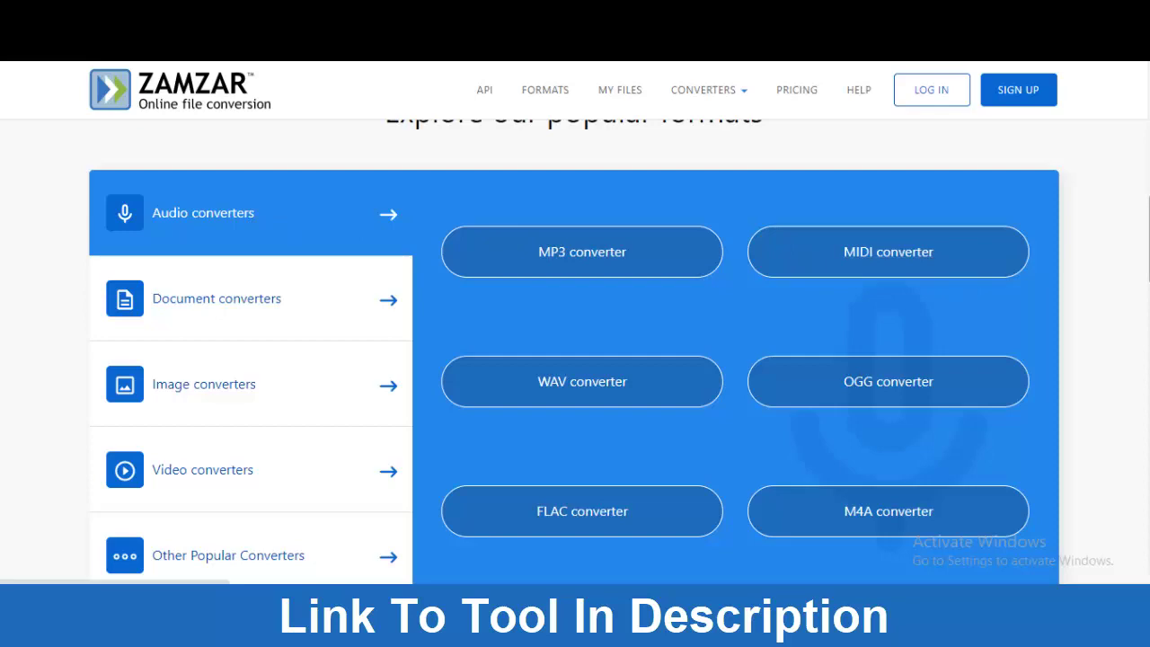
scroll(953, 285, down, 6)
scroll(576, 350, up, 6)
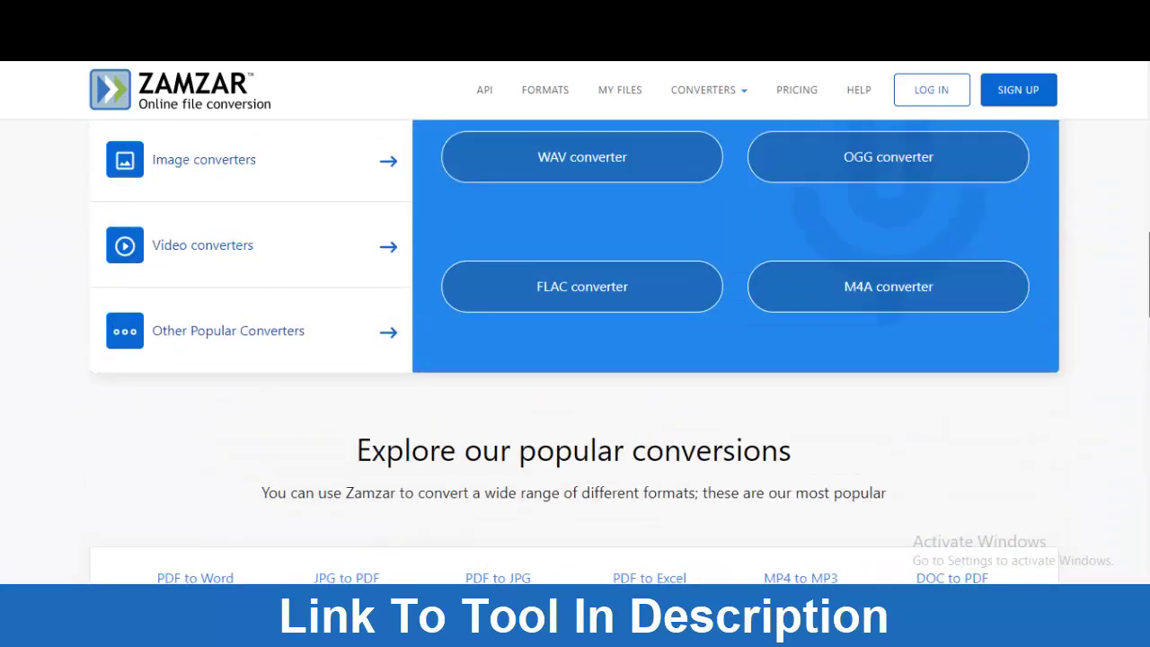
click(215, 249)
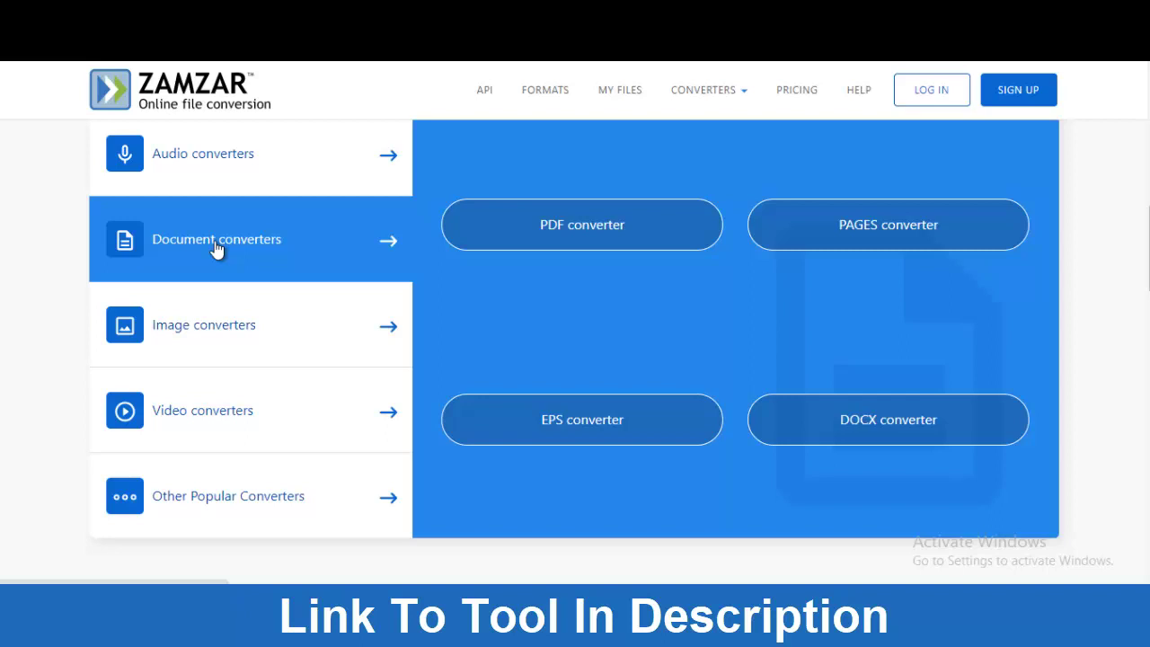
click(231, 327)
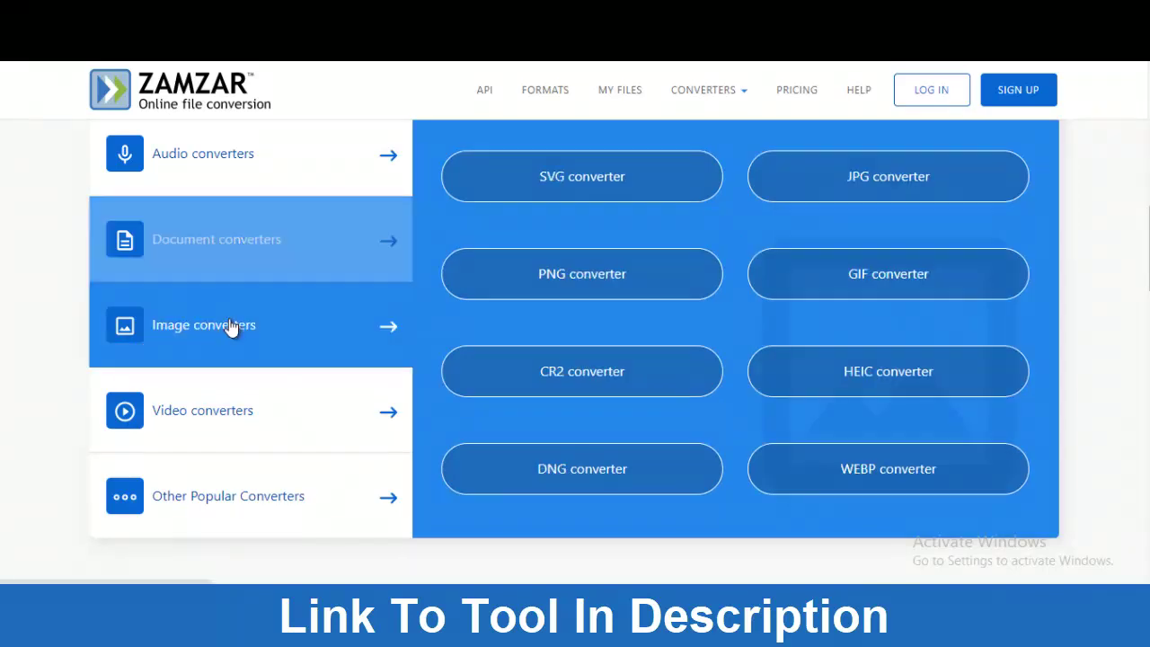
scroll(744, 302, up, 1)
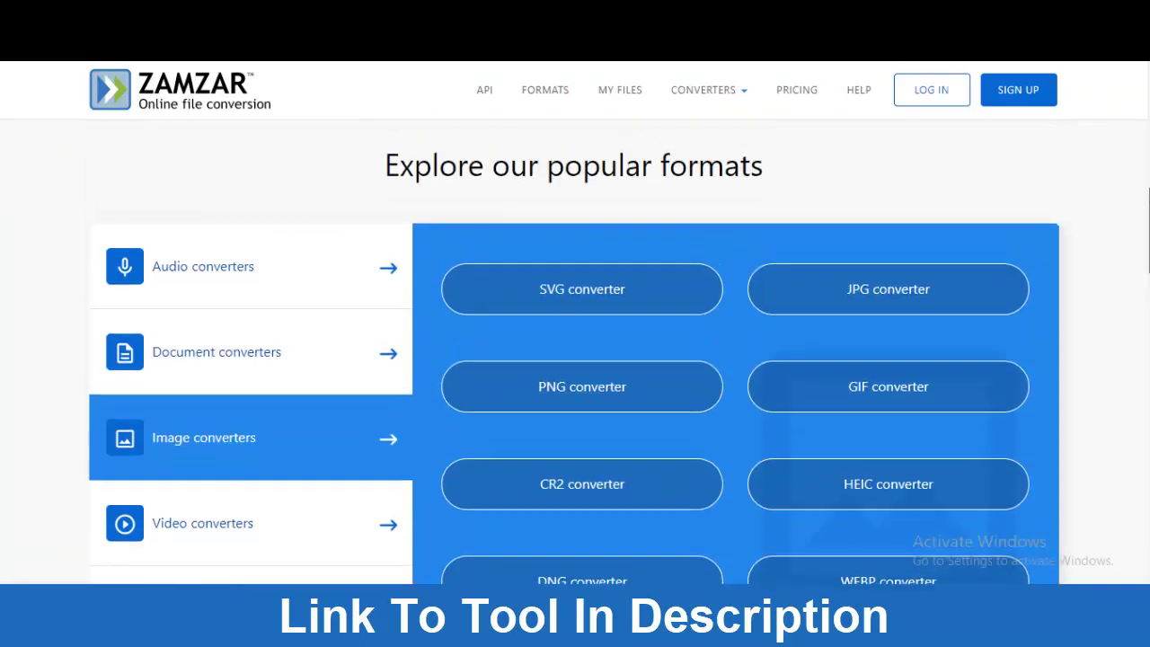
scroll(403, 310, down, 2)
click(257, 371)
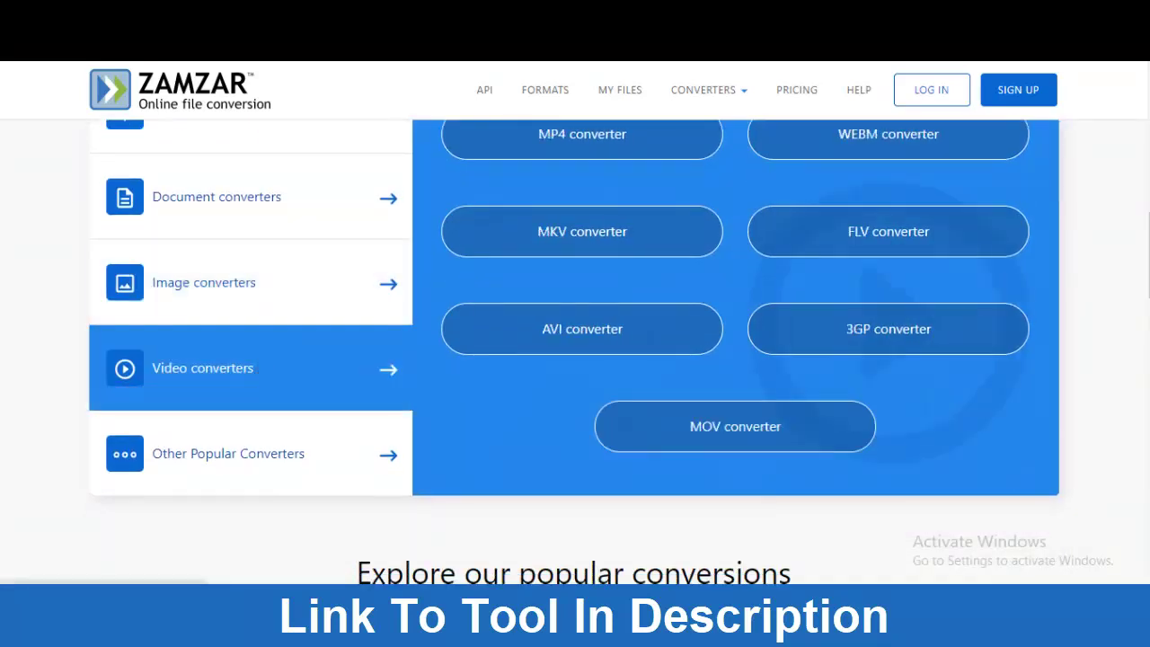
scroll(951, 262, up, 1)
scroll(950, 262, down, 2)
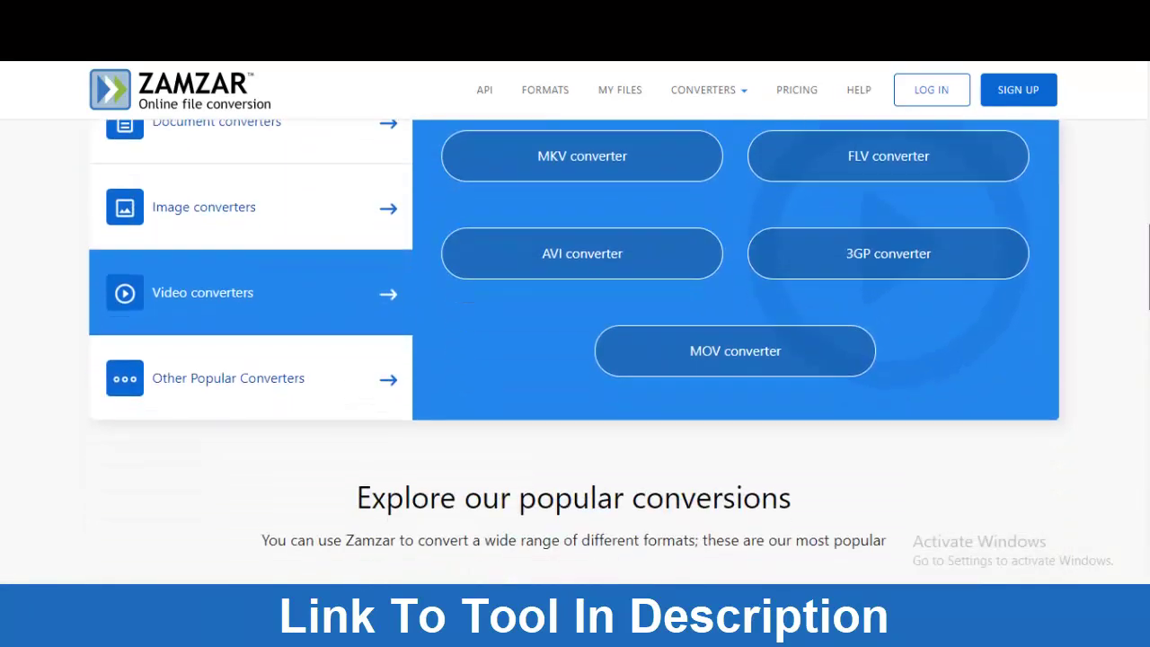
click(205, 346)
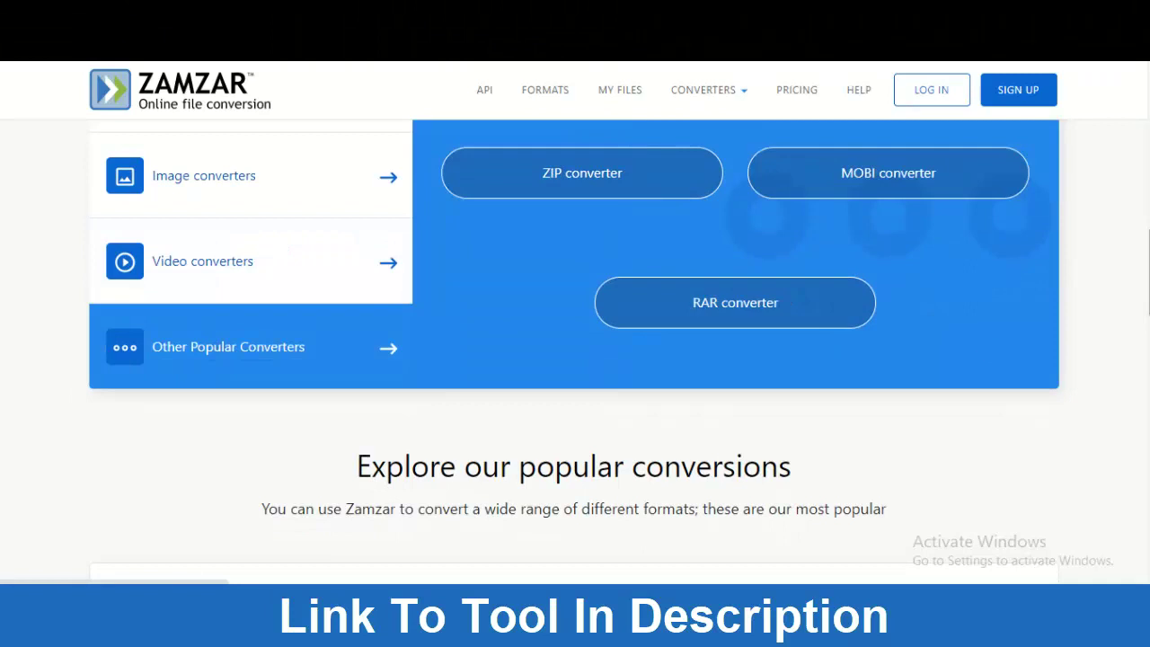
scroll(206, 346, up, 2)
- Scroll back to the Add Files / Convert To / Convert Now panel and start adding a file
scroll(575, 351, up, 5)
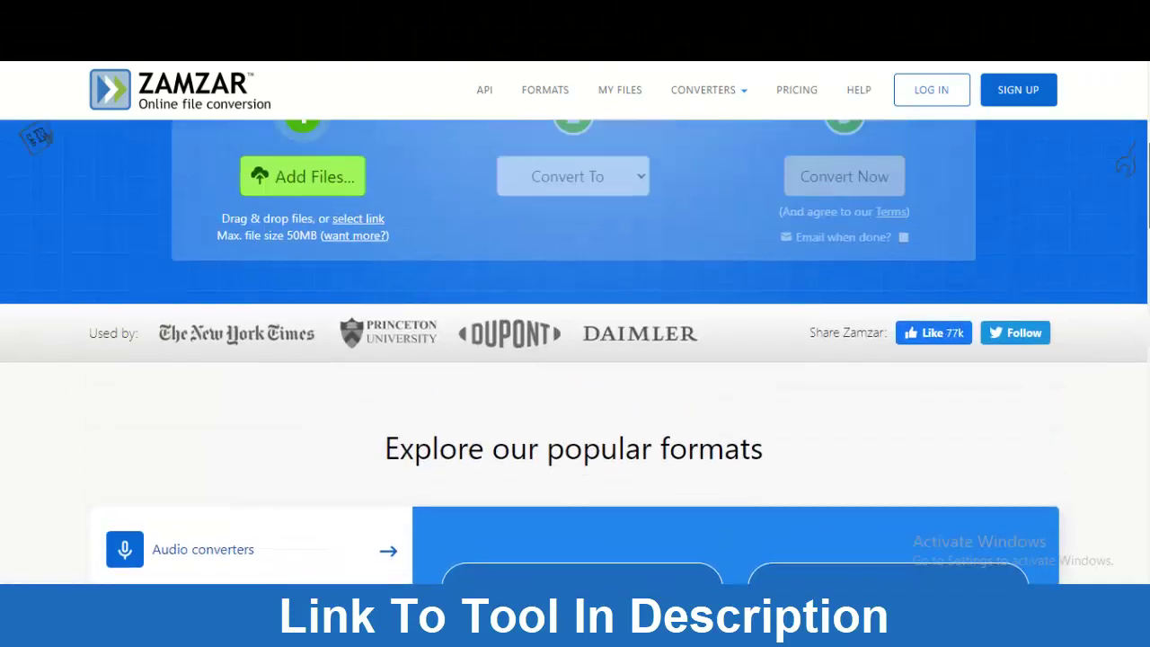
scroll(575, 350, up, 1)
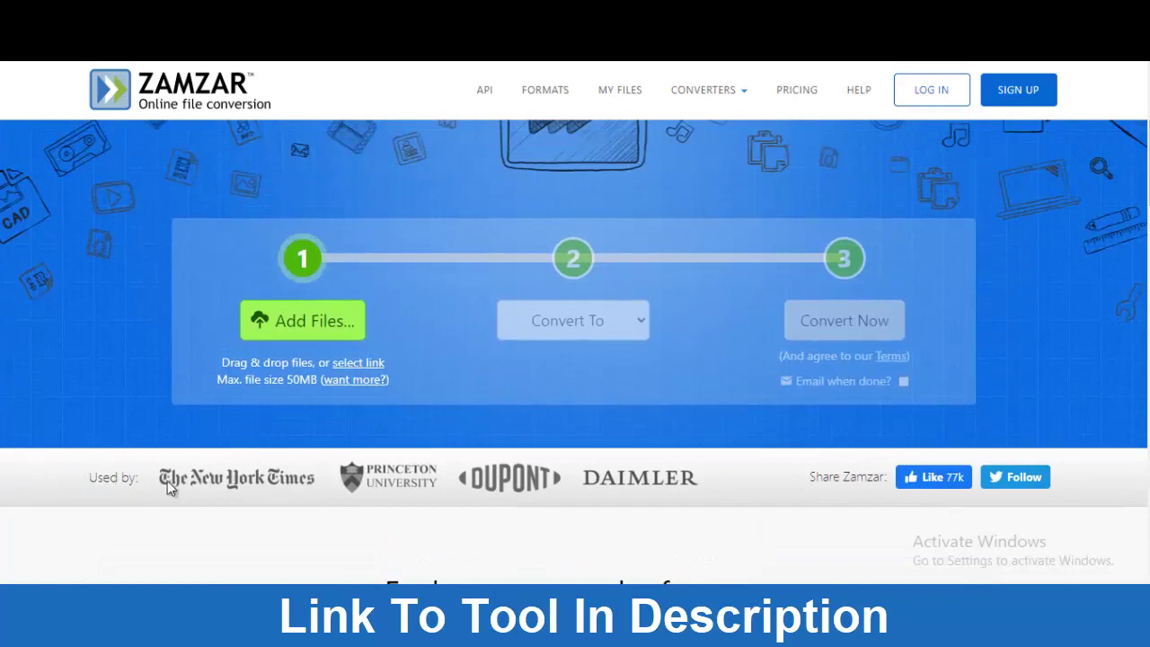
scroll(575, 351, down, 4)
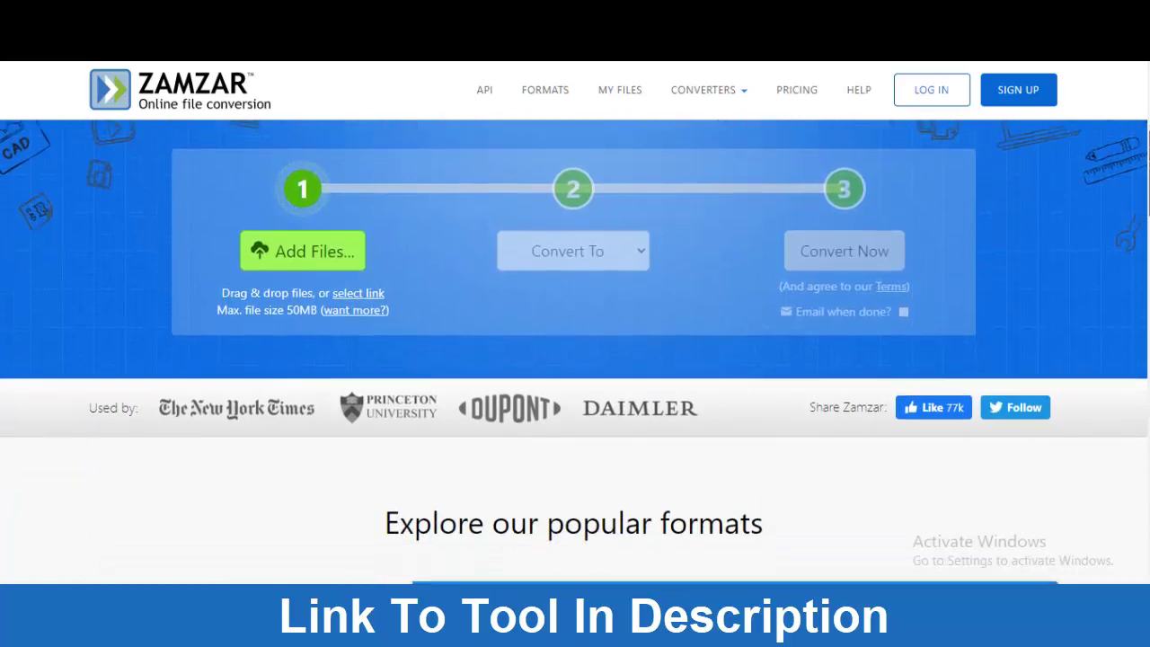
scroll(576, 351, down, 2)
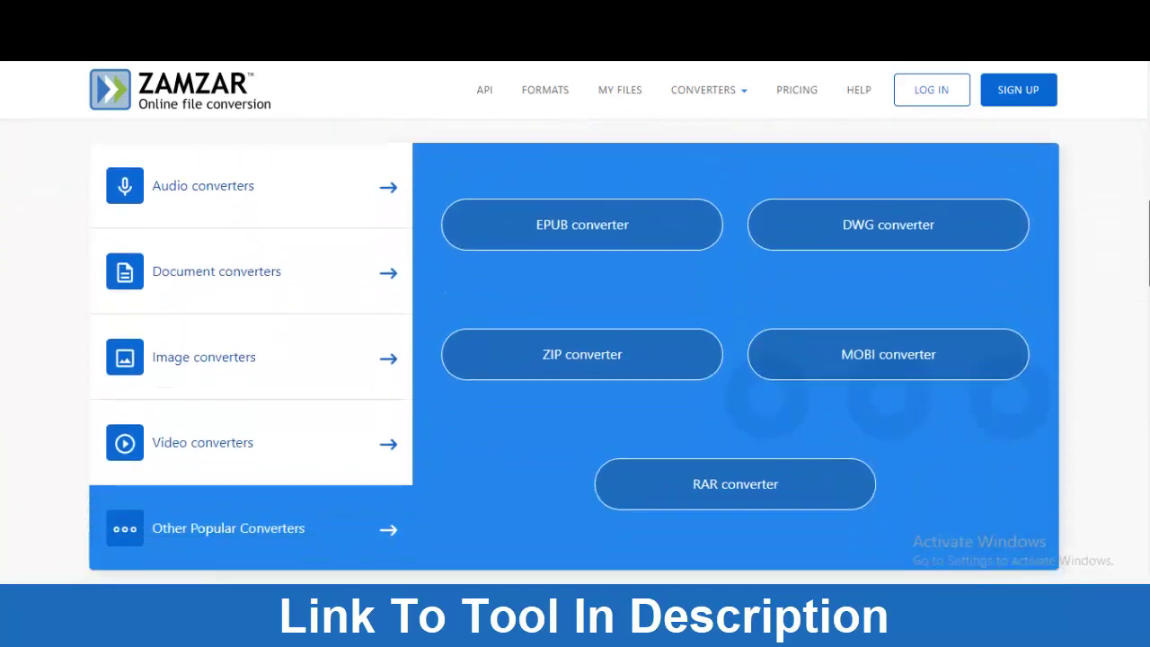
scroll(575, 351, down, 9)
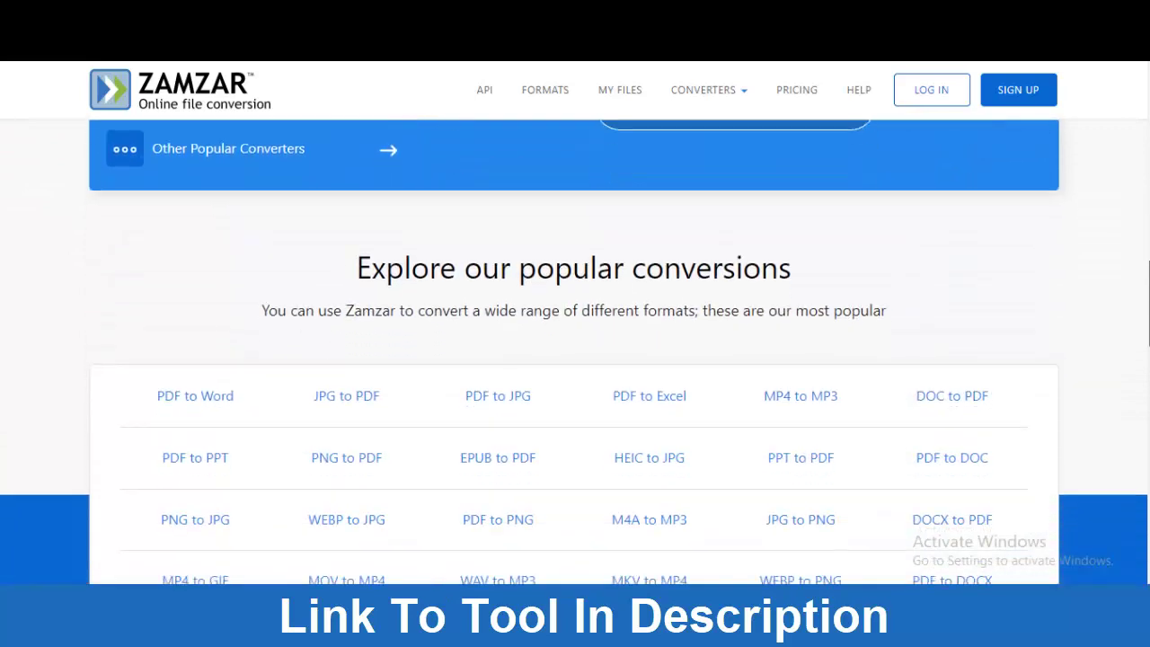
scroll(575, 351, down, 2)
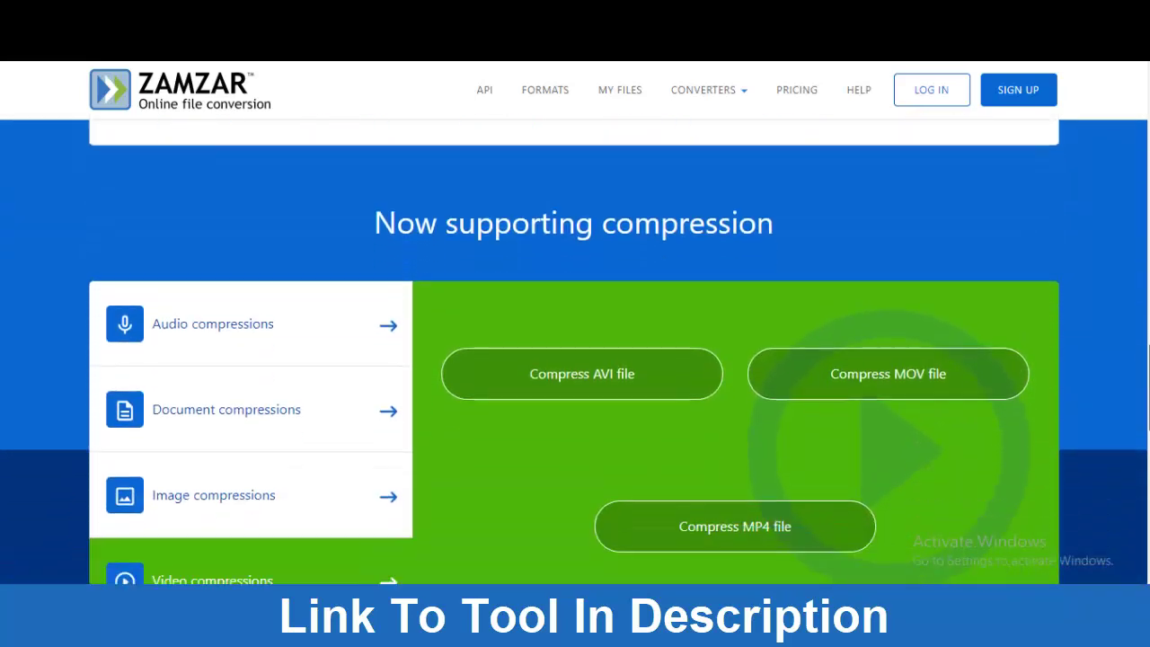
scroll(575, 350, up, 12)
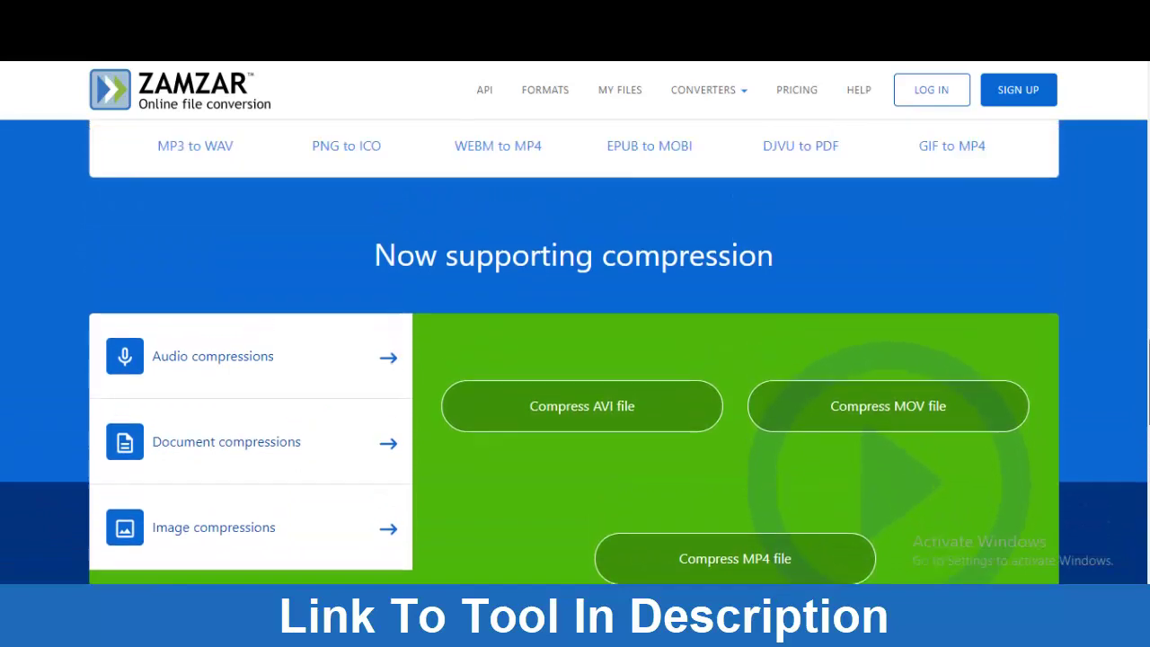
scroll(575, 350, up, 3)
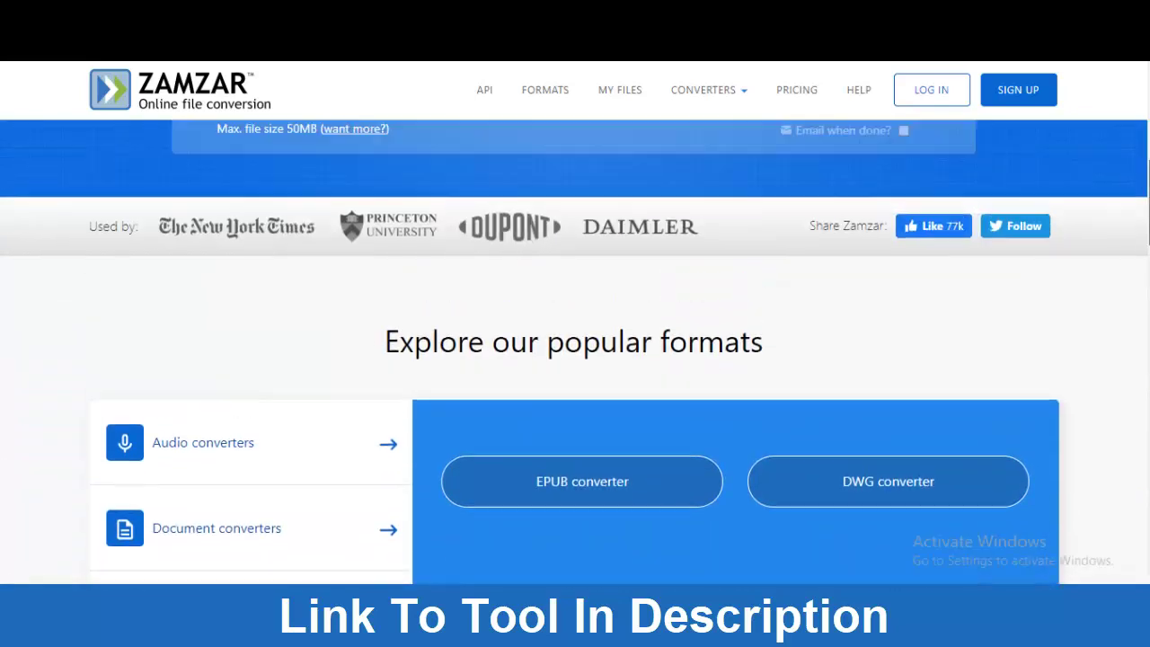
scroll(575, 351, up, 3)
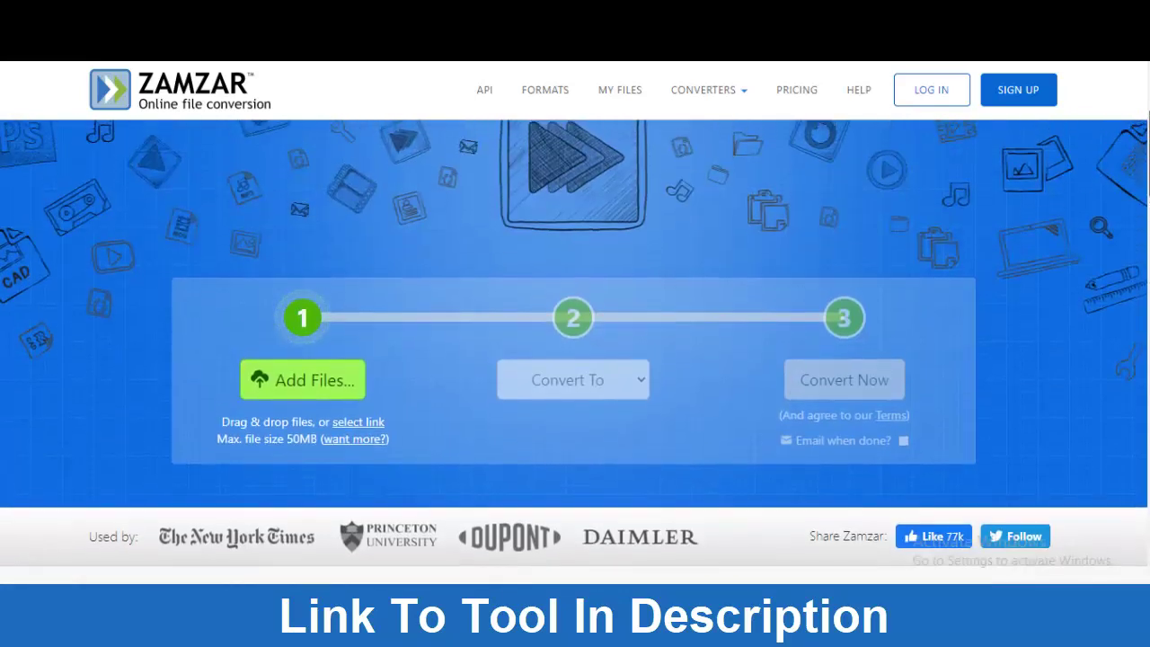
scroll(575, 350, down, 1)
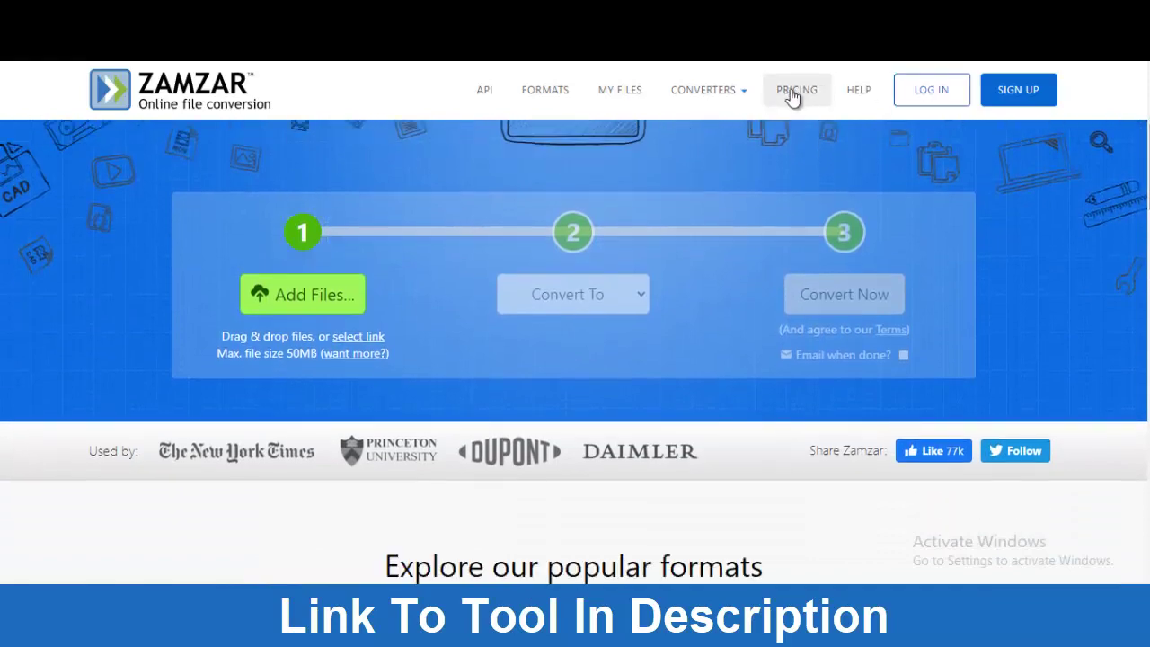
scroll(575, 350, up, 2)
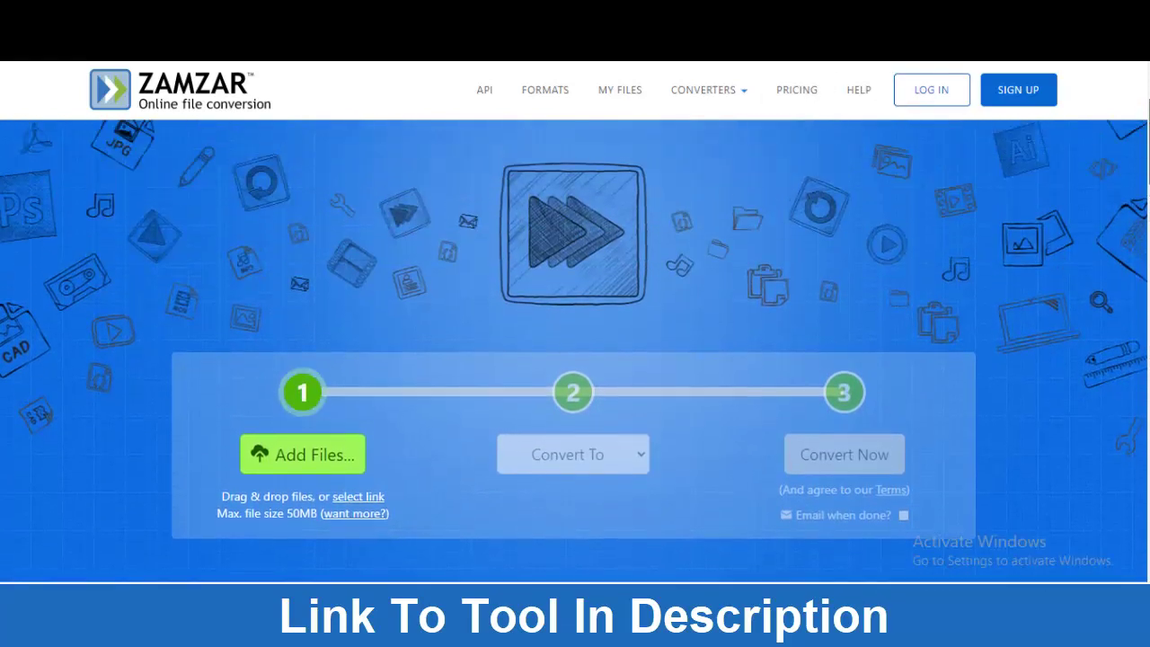
scroll(575, 350, down, 3)
scroll(576, 350, up, 2)
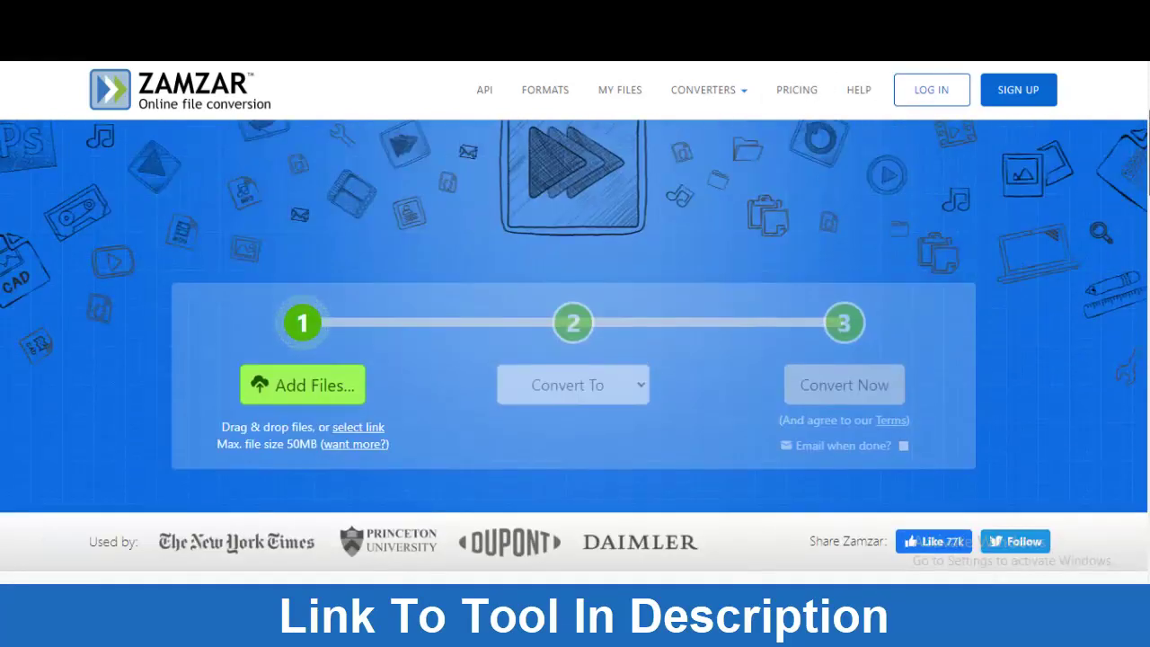
scroll(575, 351, up, 1)
scroll(575, 350, down, 1)
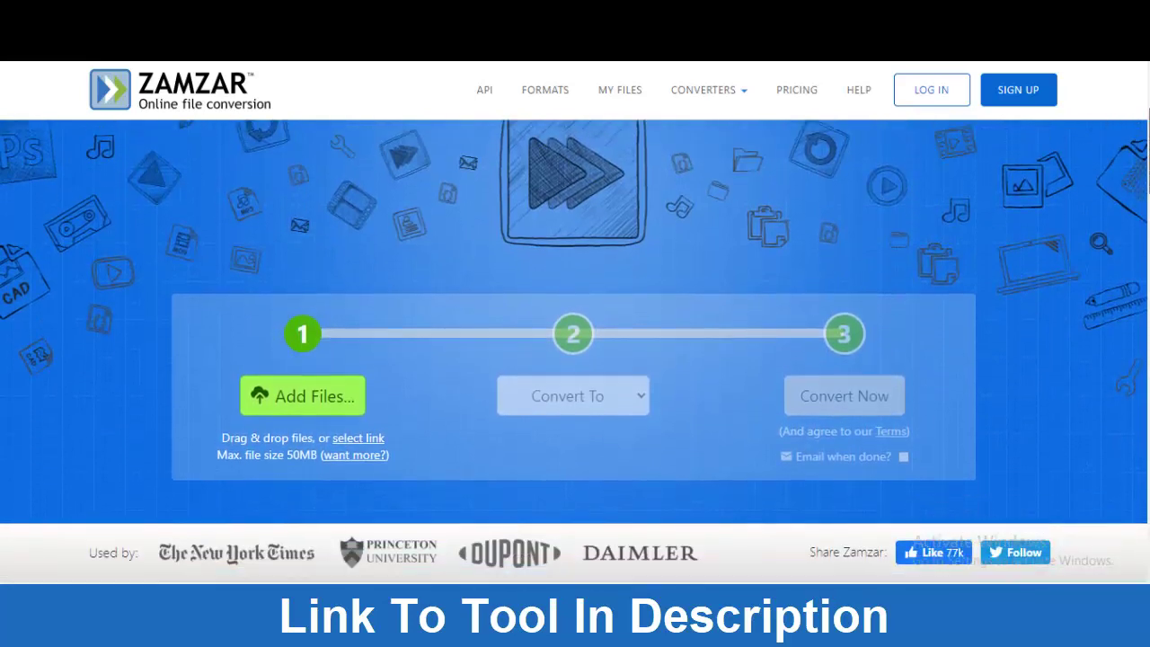
scroll(576, 350, up, 1)
scroll(575, 350, down, 1)
scroll(576, 350, down, 1)
scroll(575, 351, up, 1)
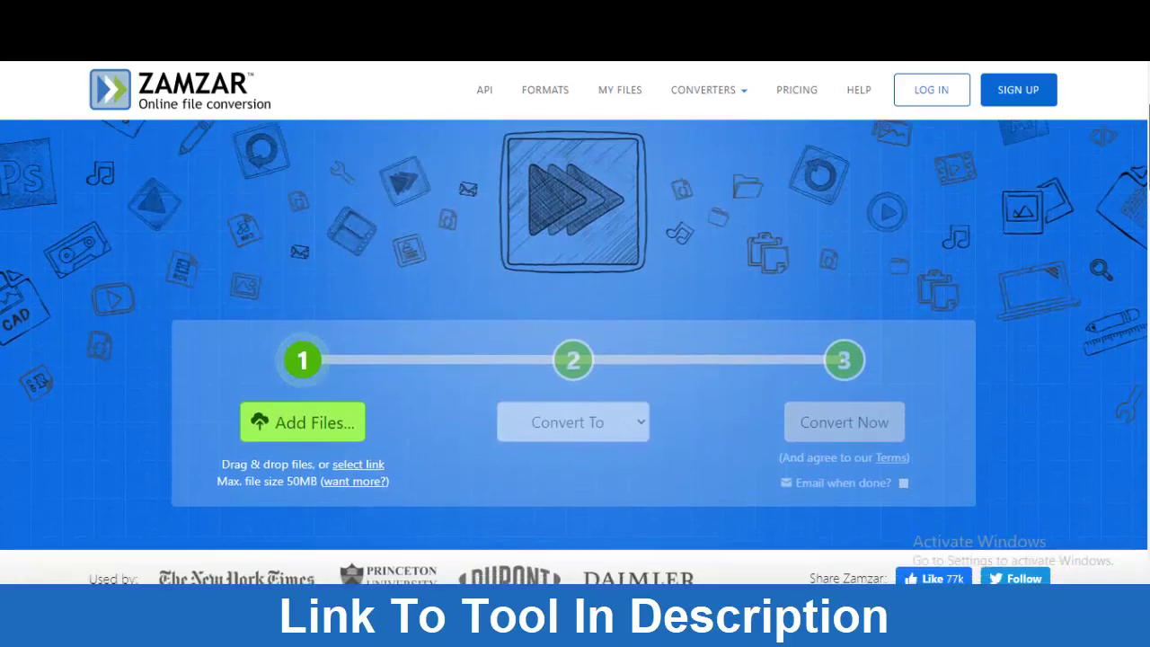
scroll(683, 252, down, 1)
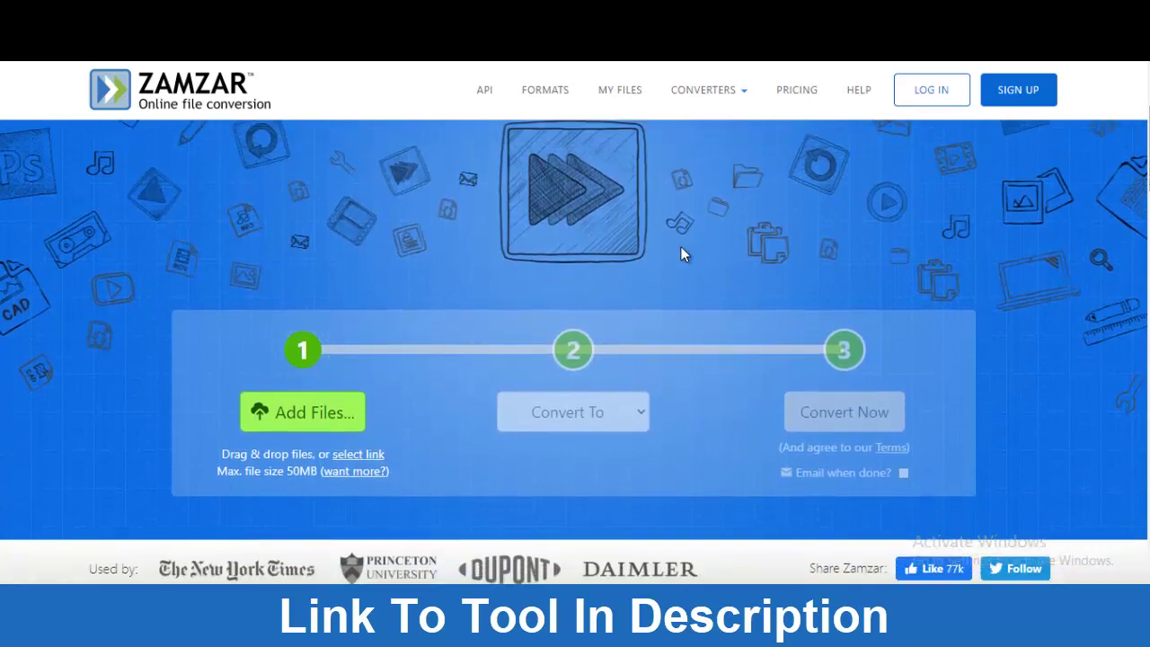
click(302, 412)
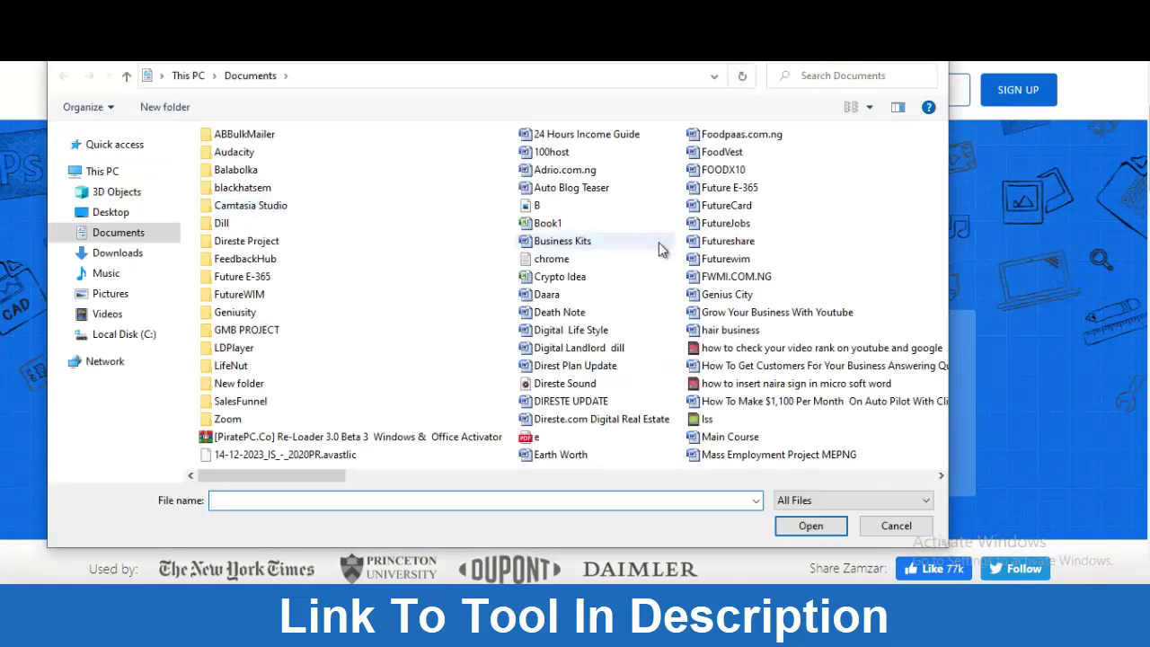
- Choose Student Project from the Documents folder and upload it
click(732, 334)
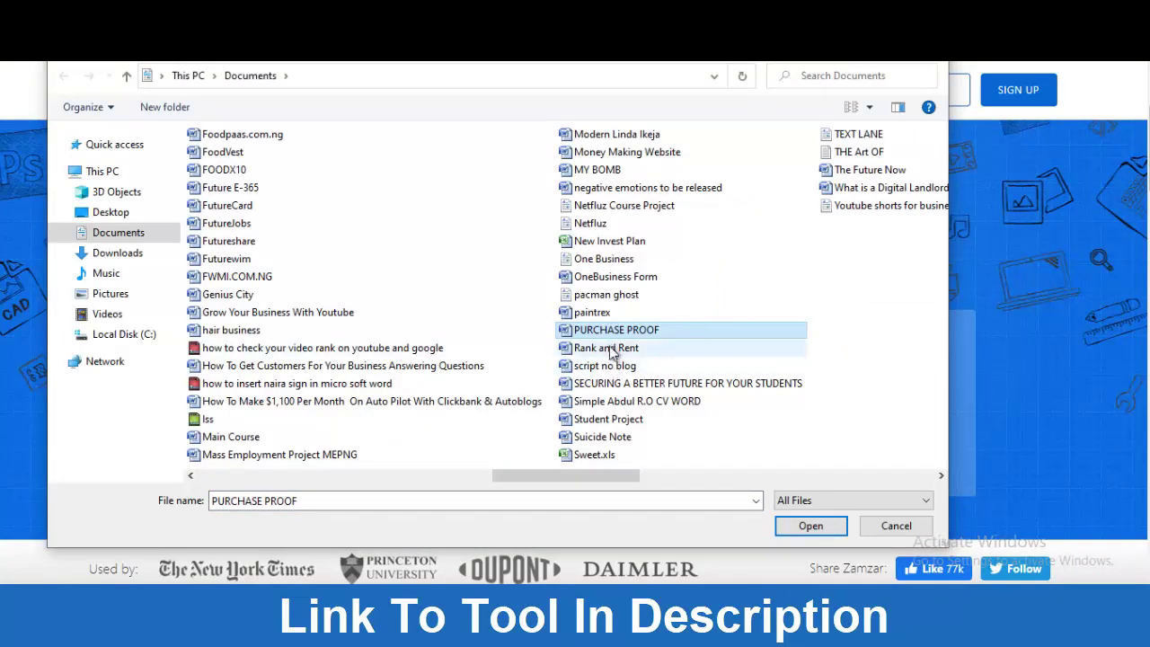
click(861, 154)
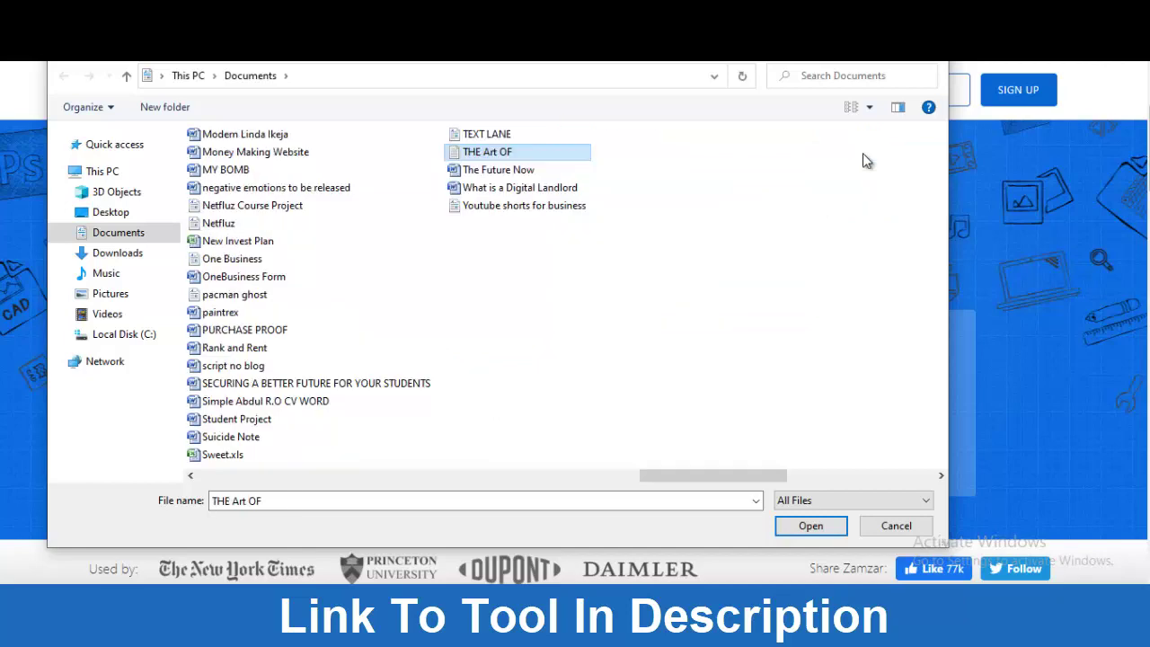
click(263, 423)
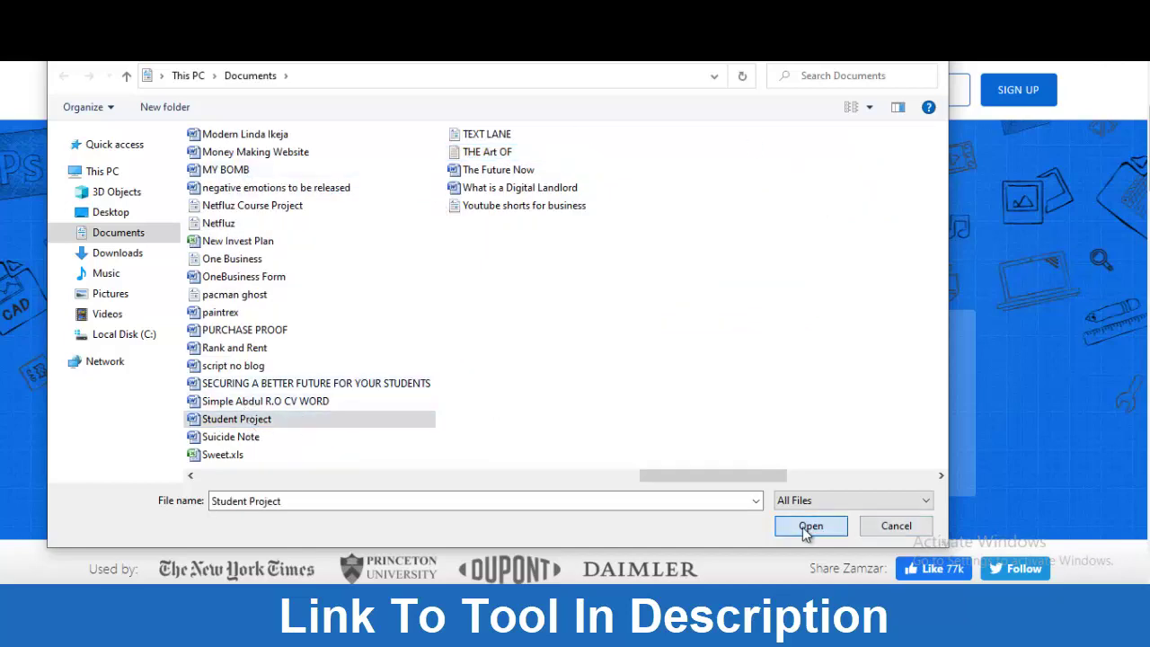
click(795, 528)
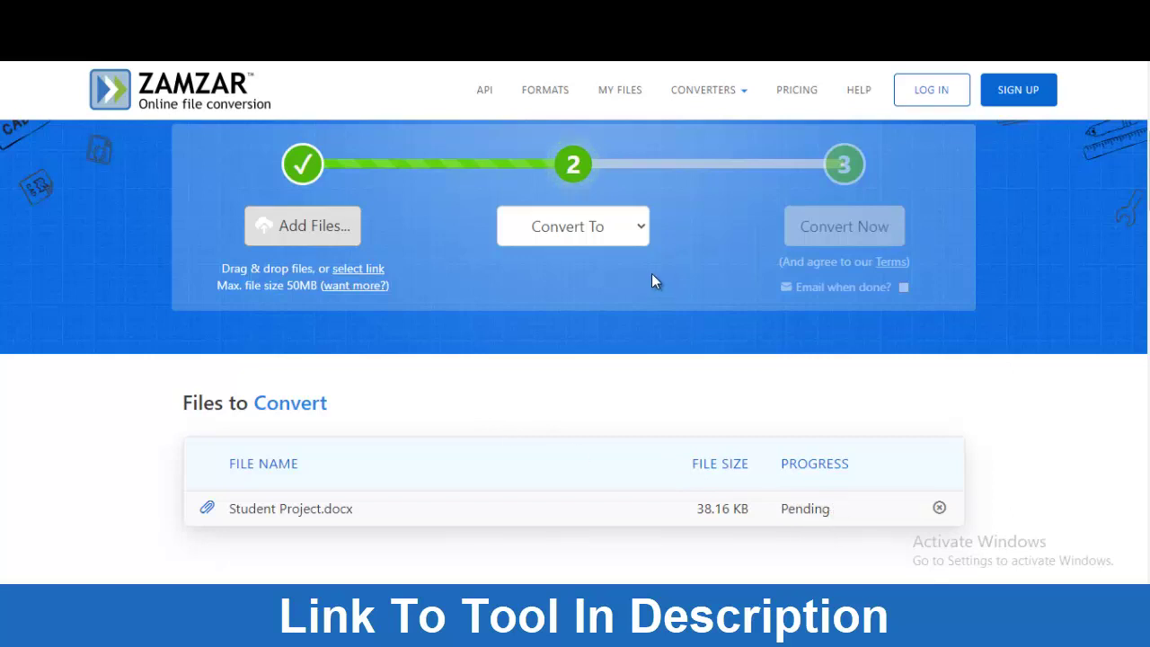
- Upload Business Kits.docx from Documents as the second file to convert
click(300, 226)
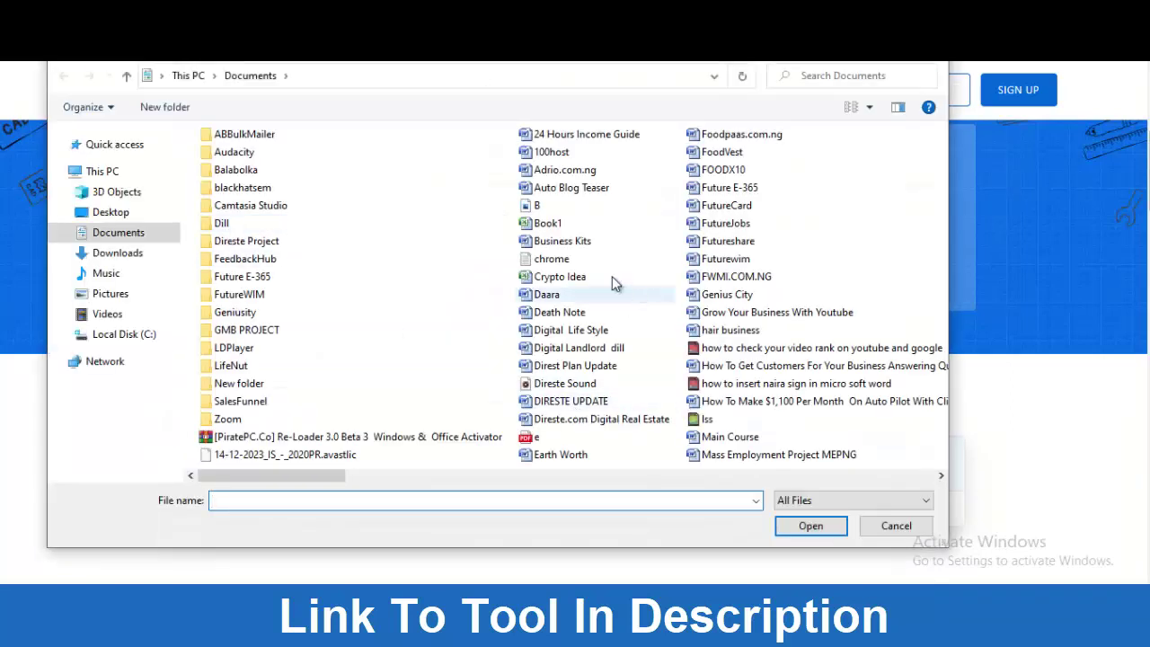
click(808, 526)
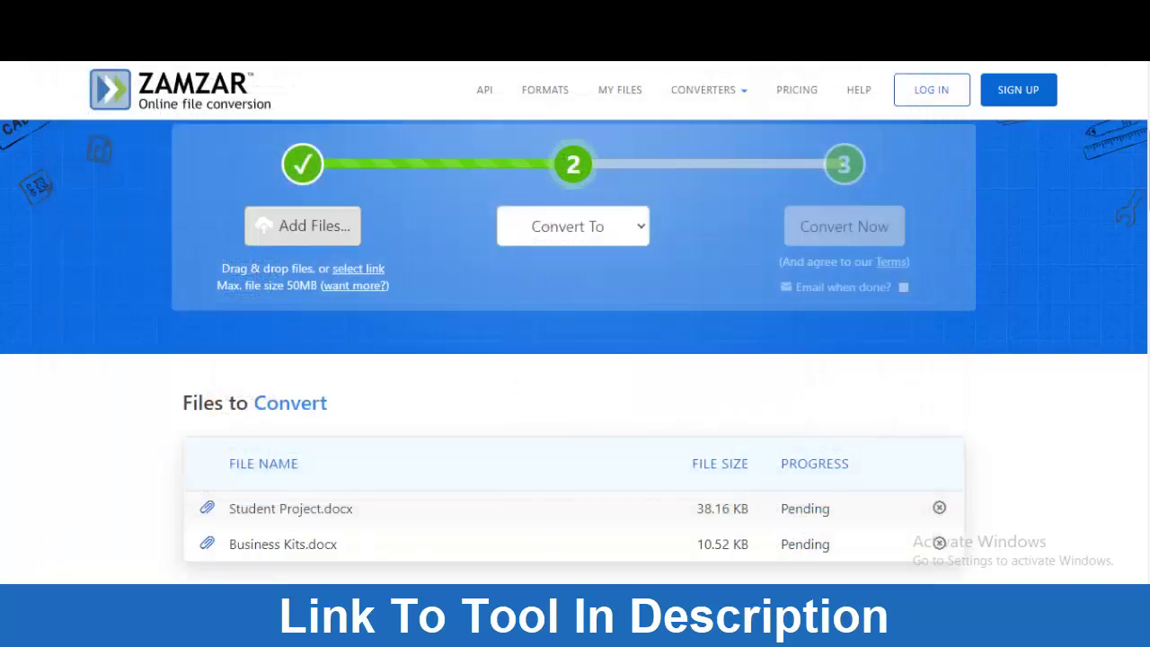
scroll(575, 359, down, 3)
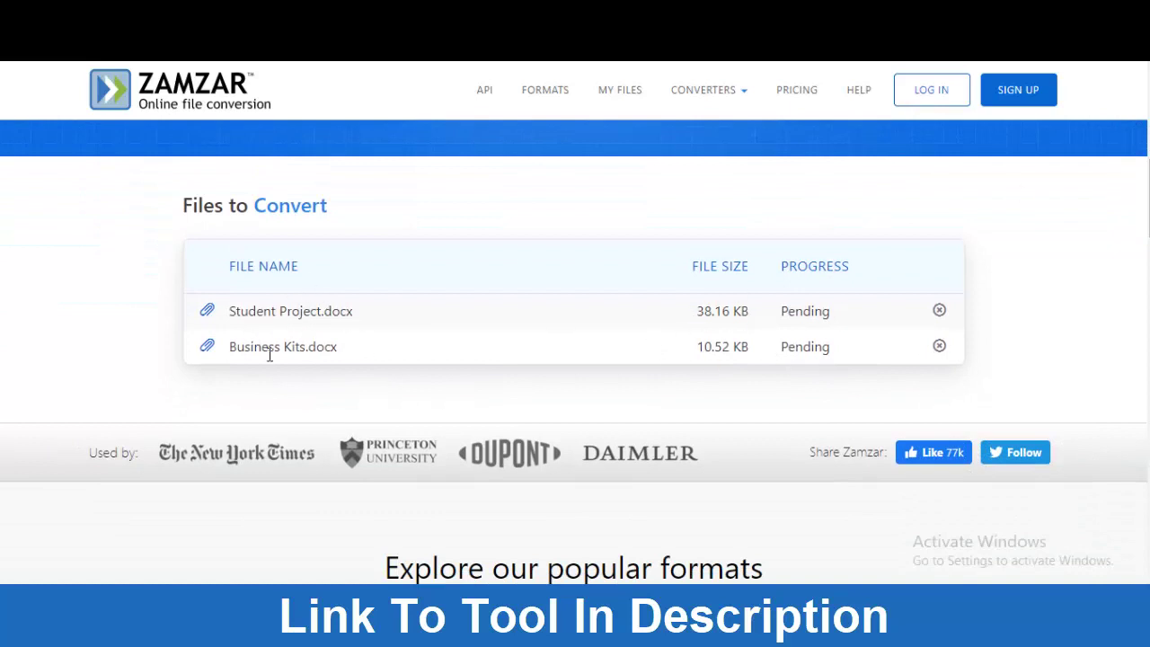
scroll(575, 359, up, 3)
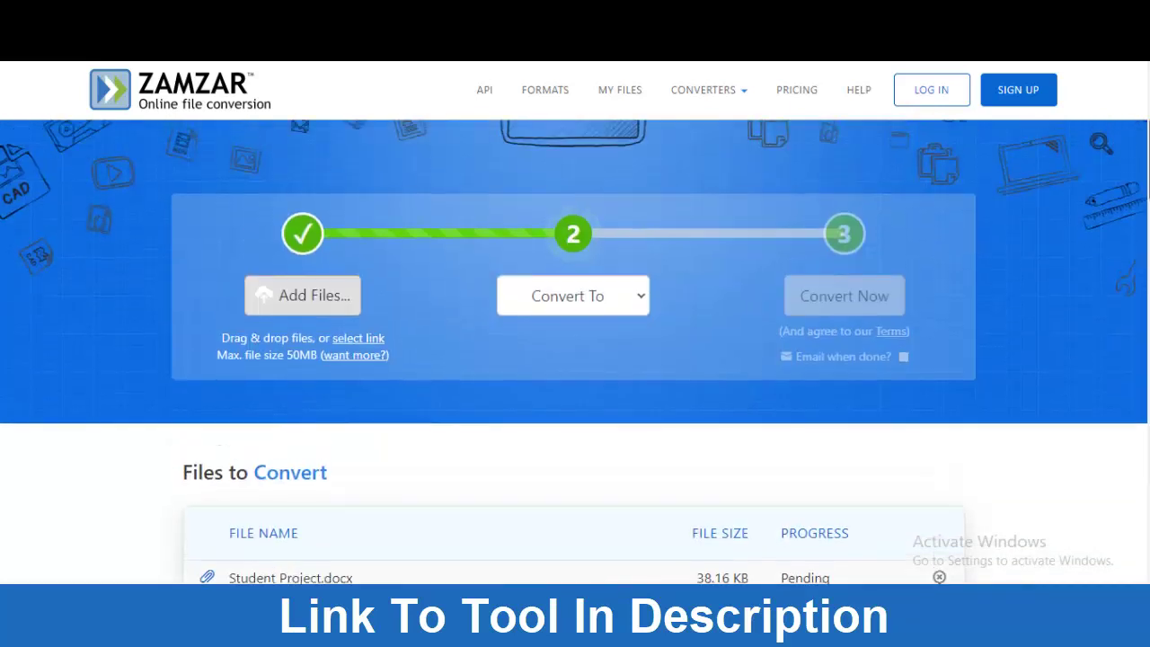
click(636, 297)
- Scroll the Convert To list and pick pdf under Document Formats
scroll(667, 114, down, 1)
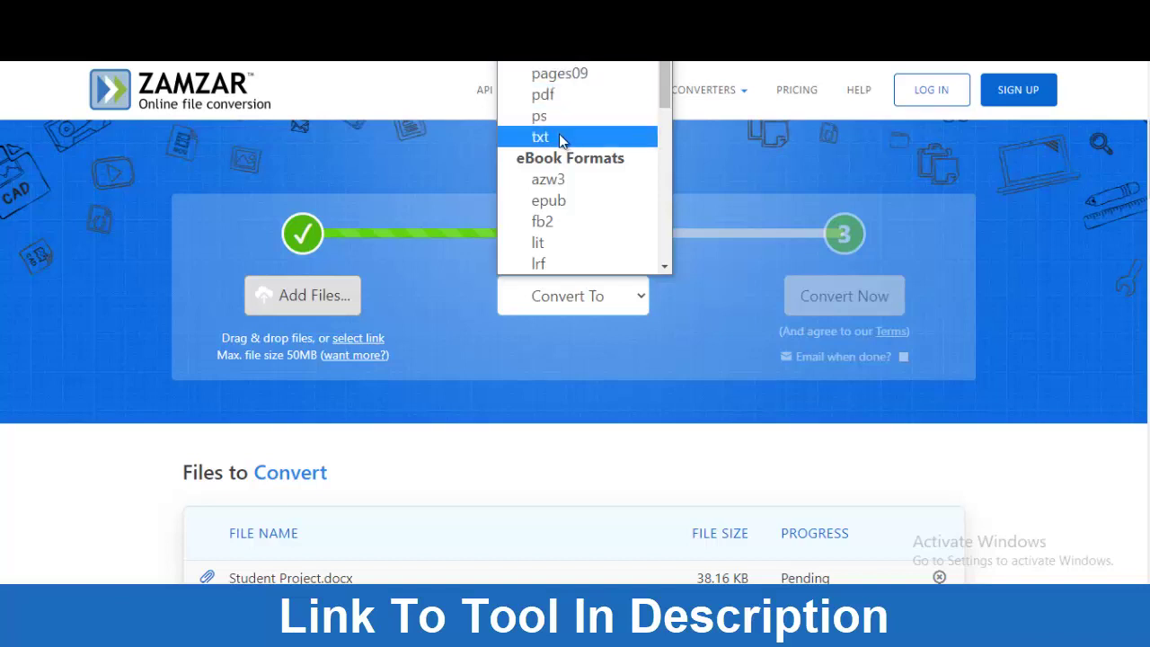
drag(662, 108, 665, 219)
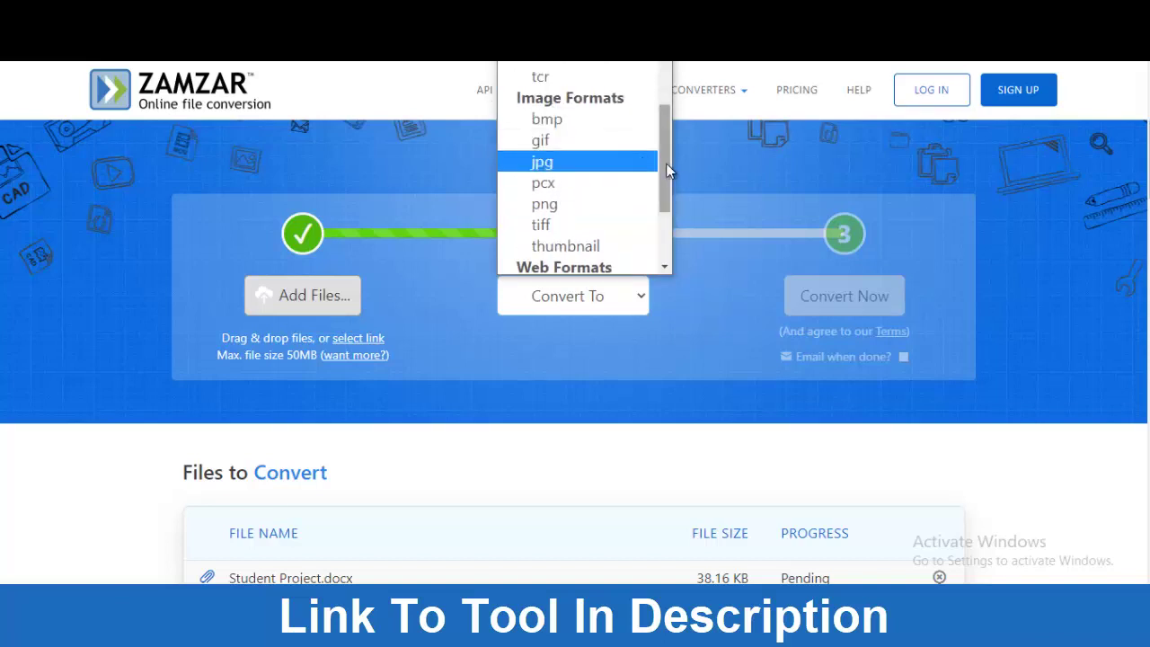
drag(666, 167, 654, 230)
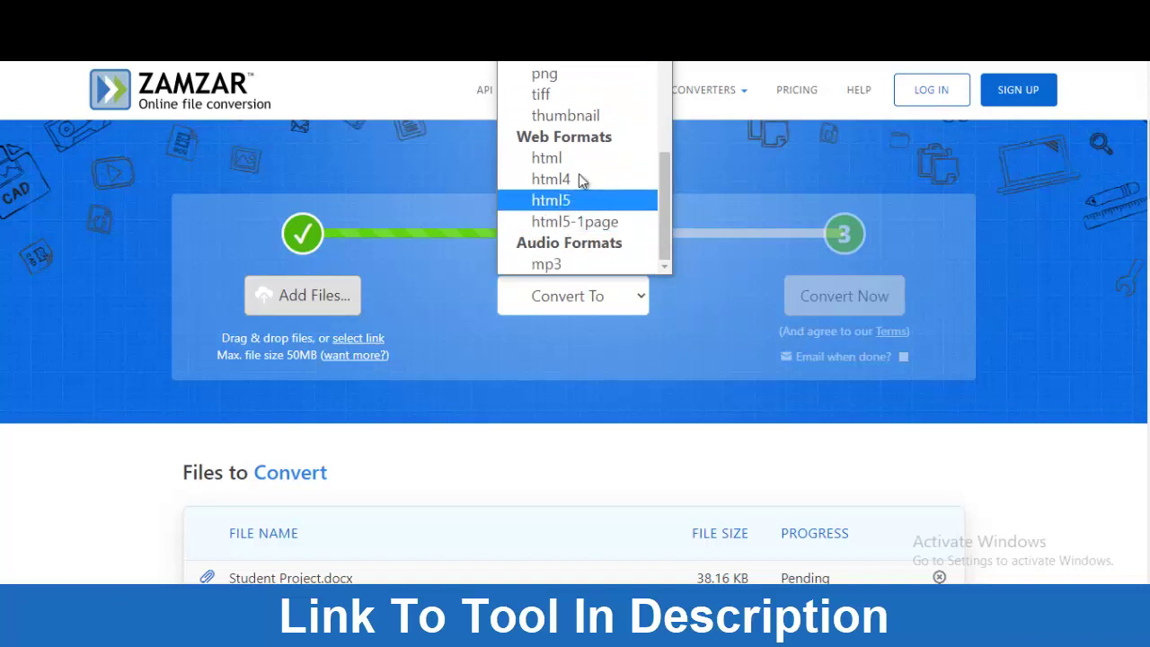
drag(661, 197, 662, 65)
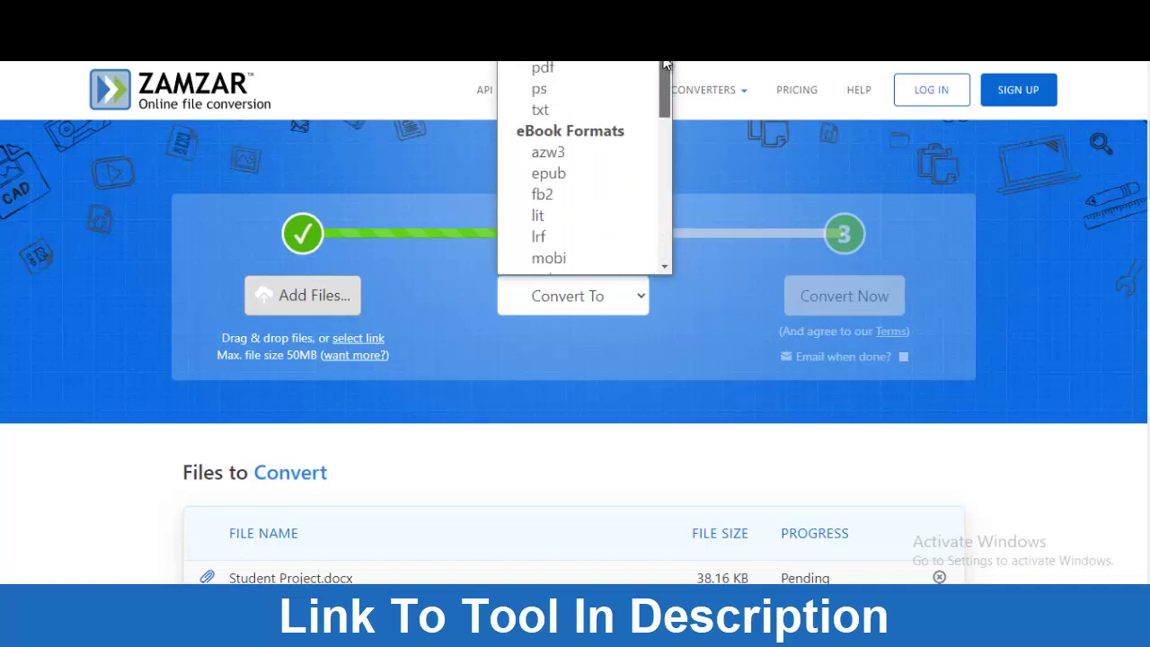
click(560, 71)
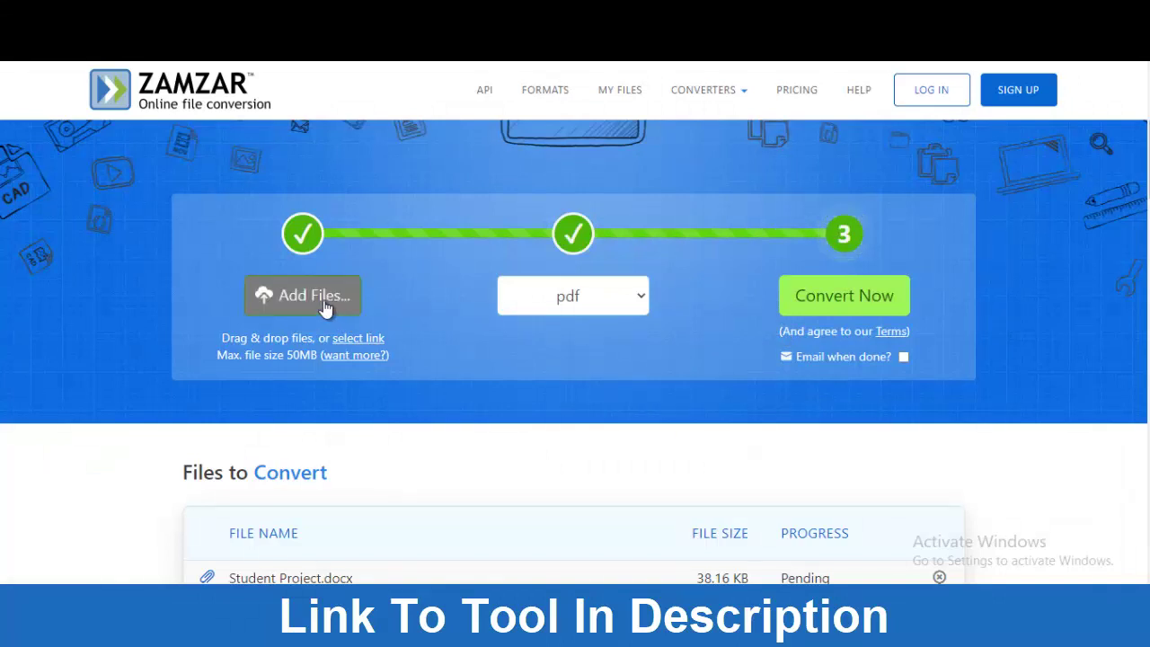
- Keep pdf as the target format and launch Convert Now for both files
click(608, 304)
click(609, 310)
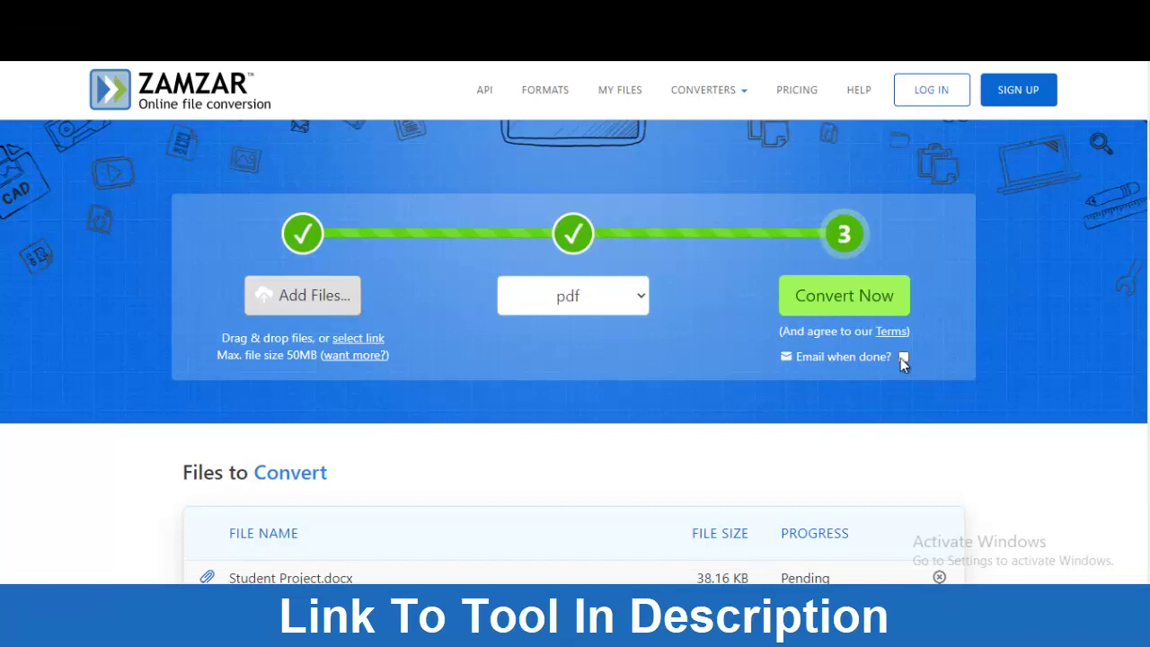
click(867, 304)
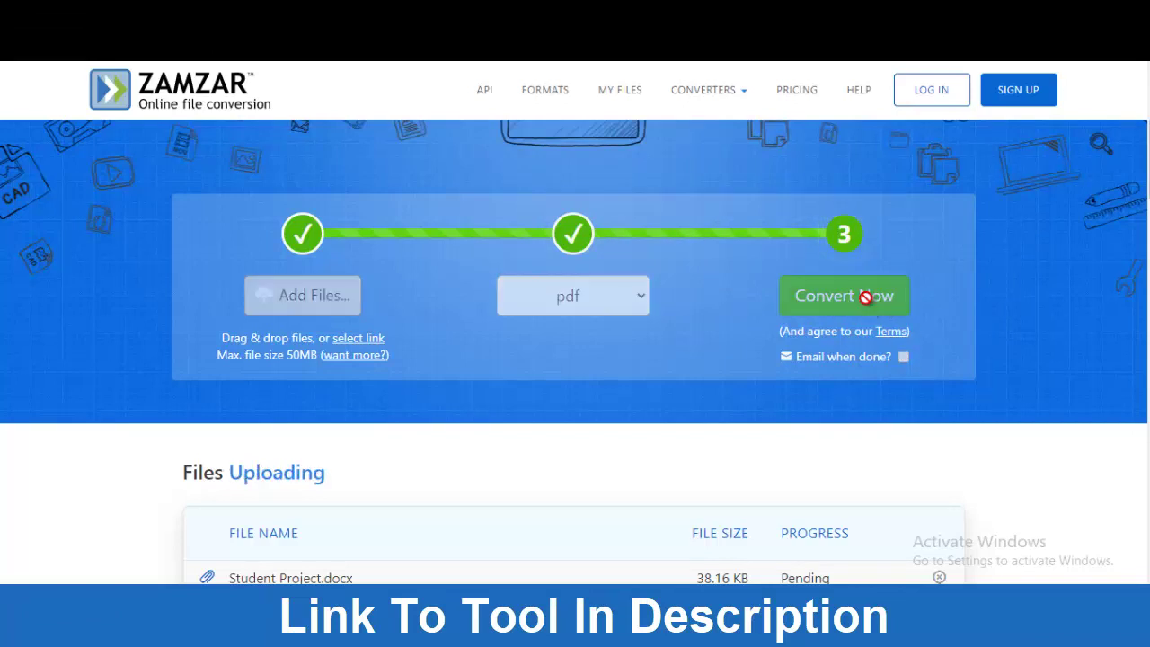